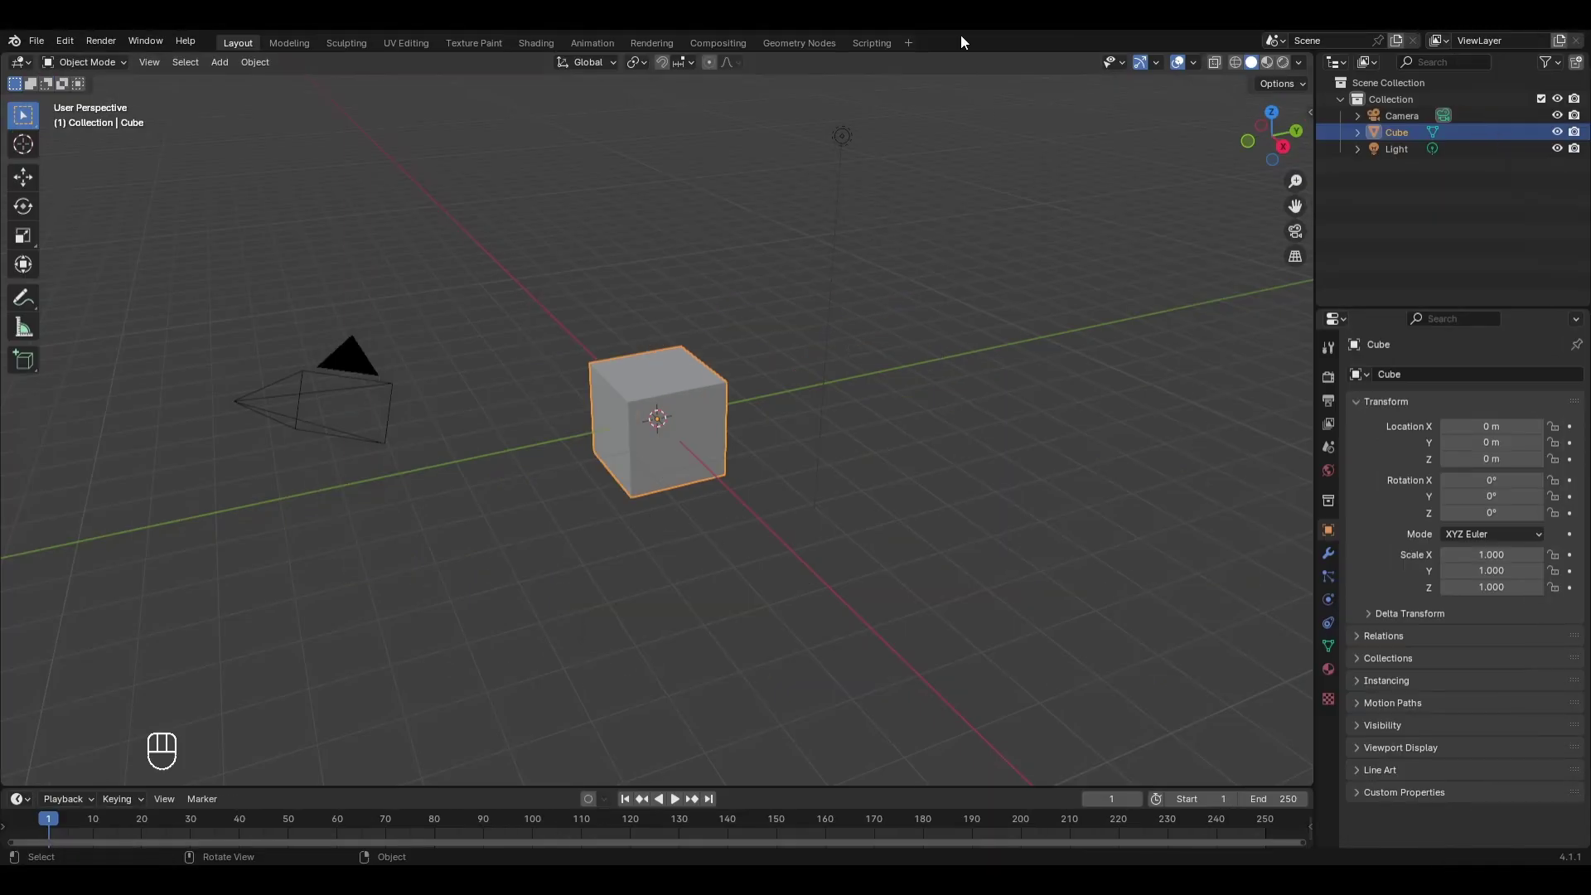
- Split the 3D viewport horizontally and make the top area a Shader Editor
right_click(963, 51)
click(899, 89)
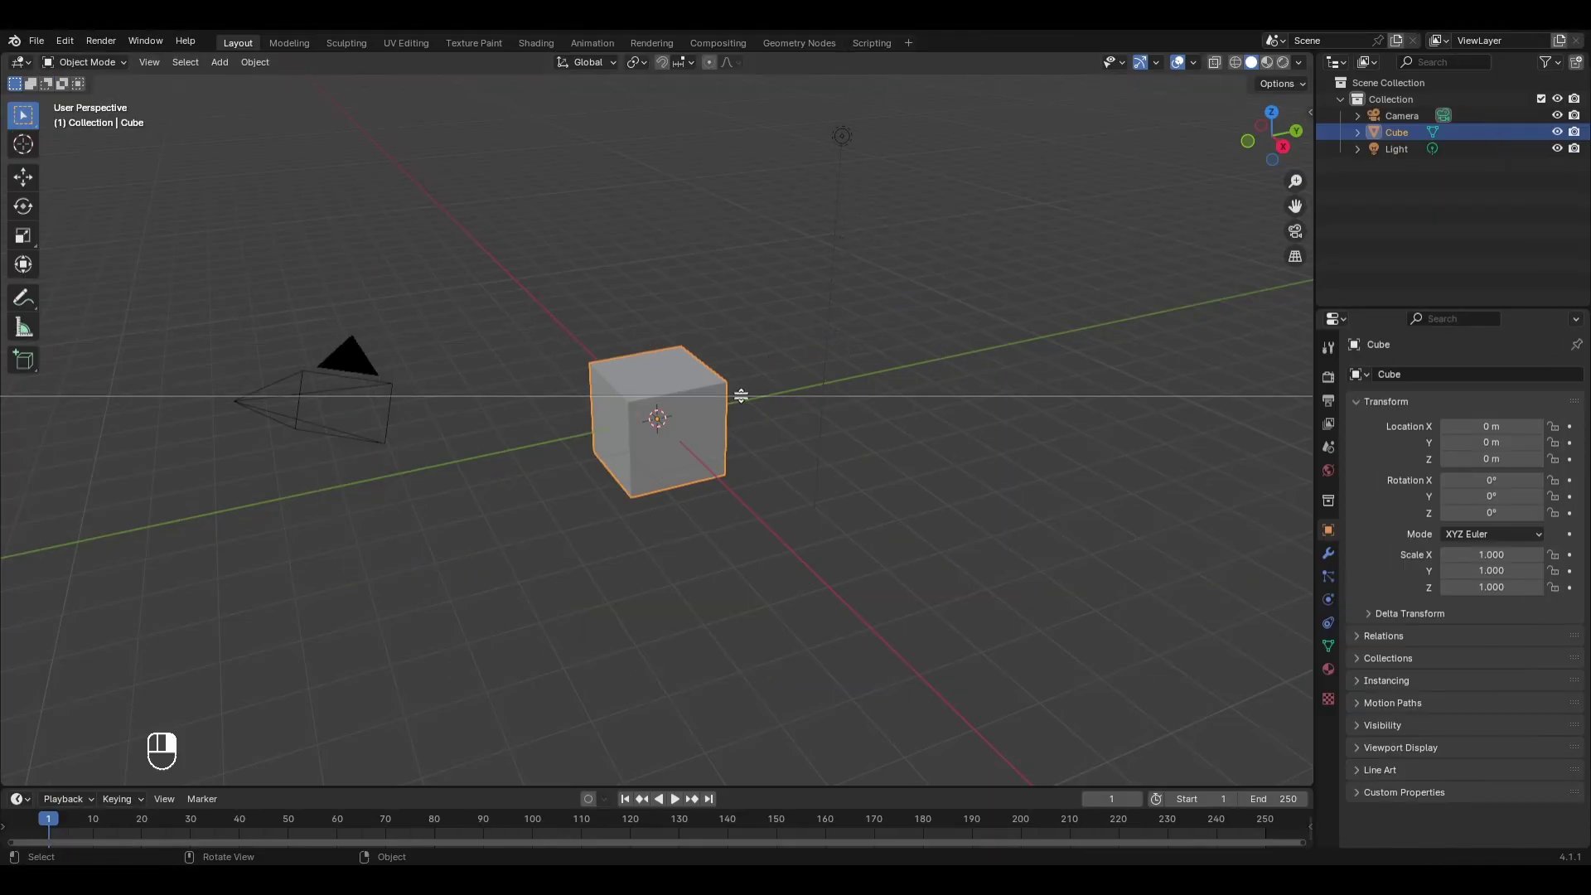
click(741, 396)
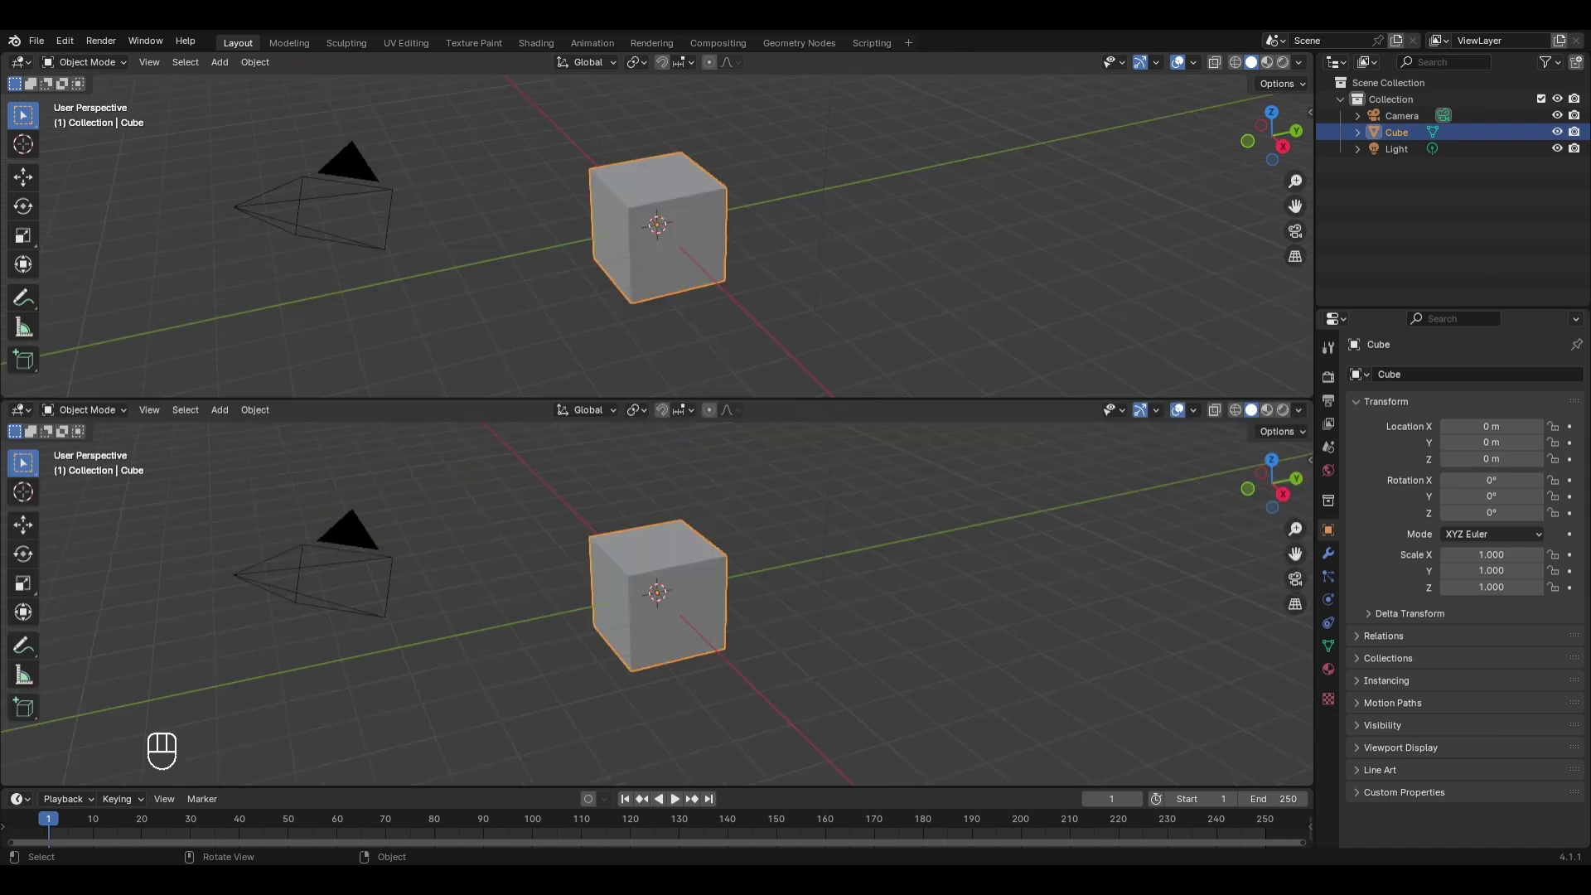
click(20, 62)
click(66, 211)
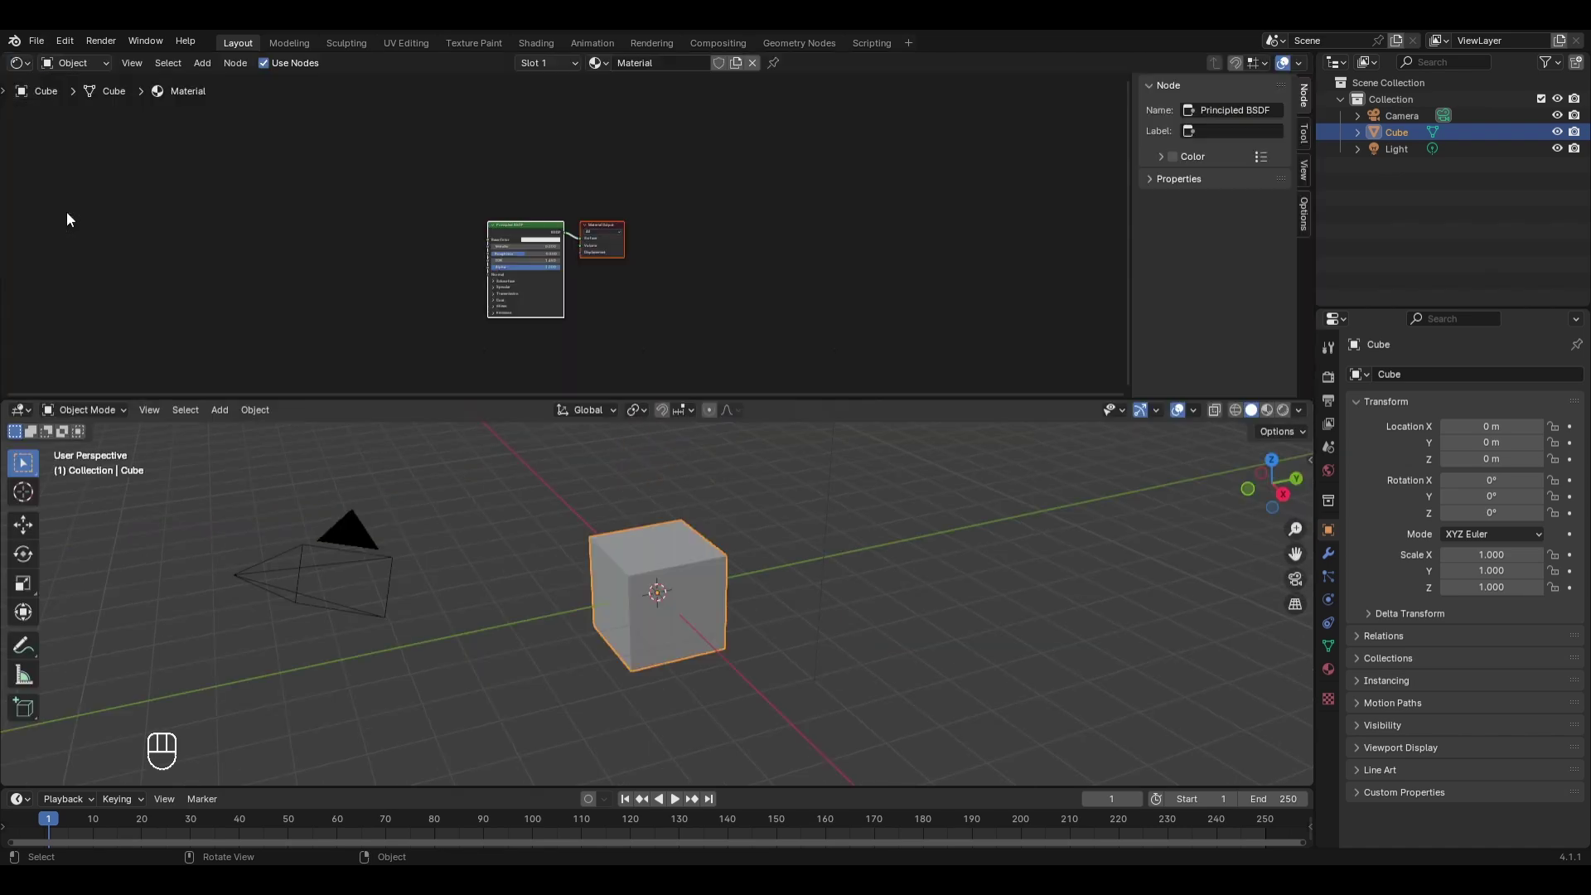
scroll(307, 241, up, 5)
- Switch viewport shading to Rendered and set the render engine to Cycles
click(1280, 410)
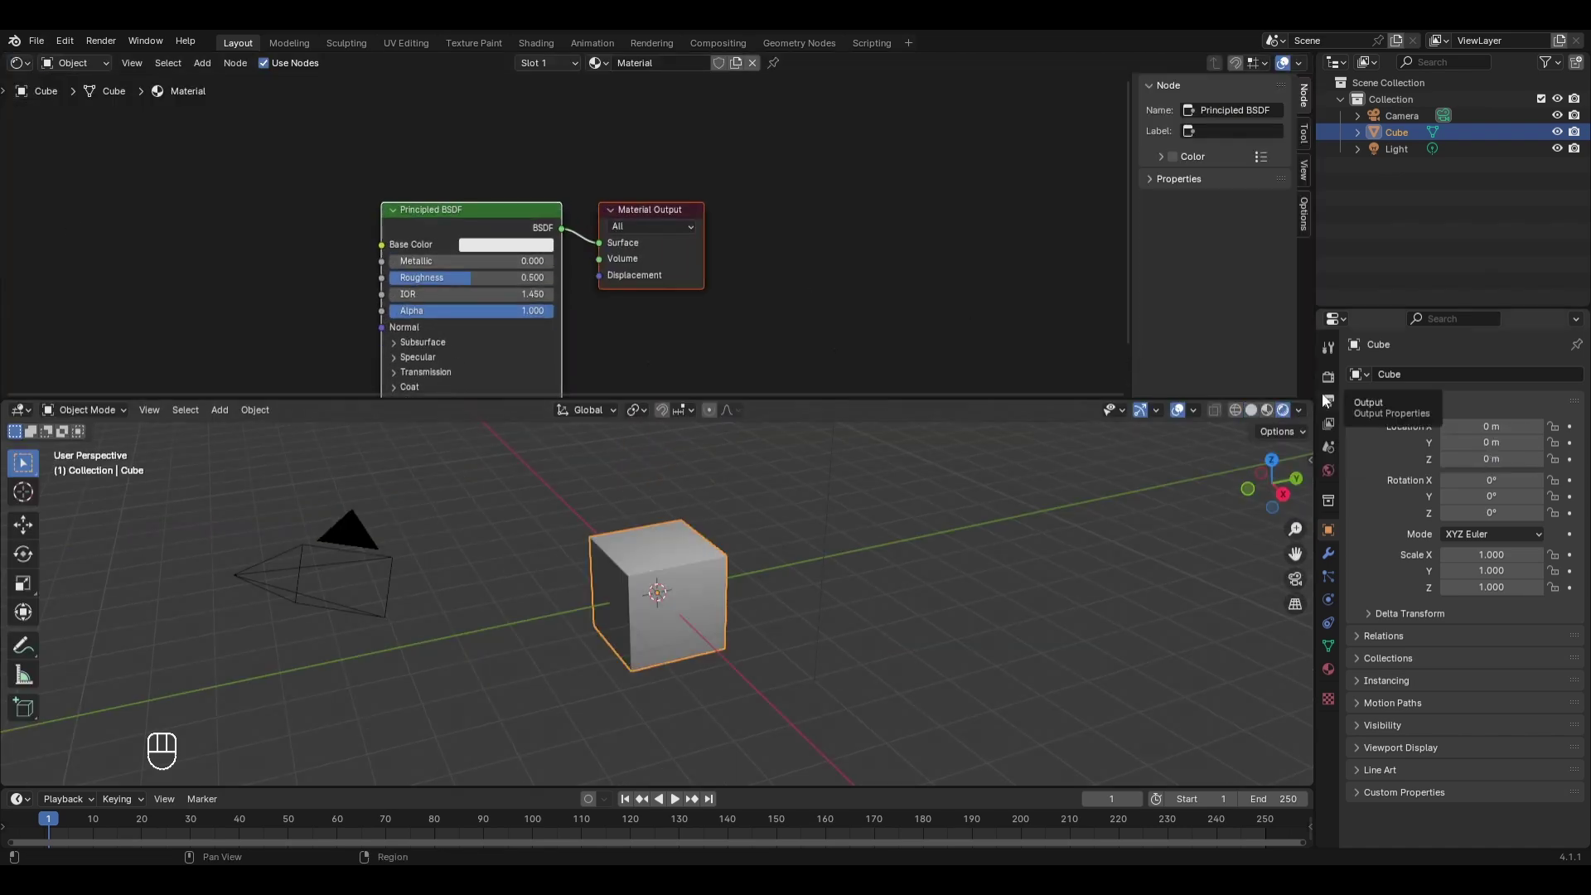
click(1328, 377)
click(1491, 374)
click(1484, 435)
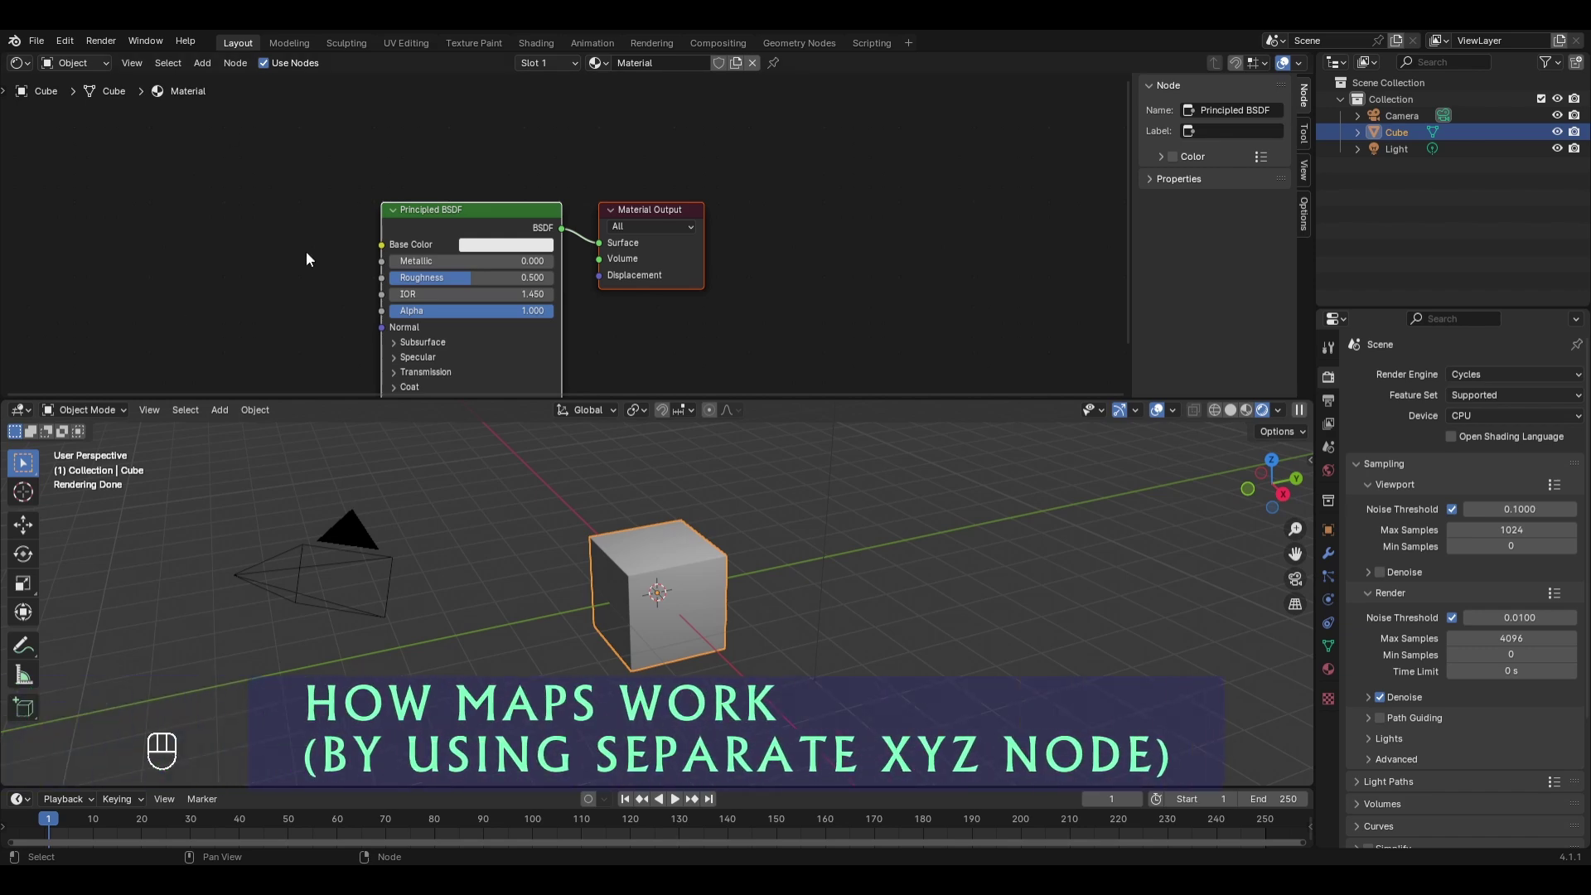
- Add a Texture Coordinate node at the upper left of the material nodes
key(Home)
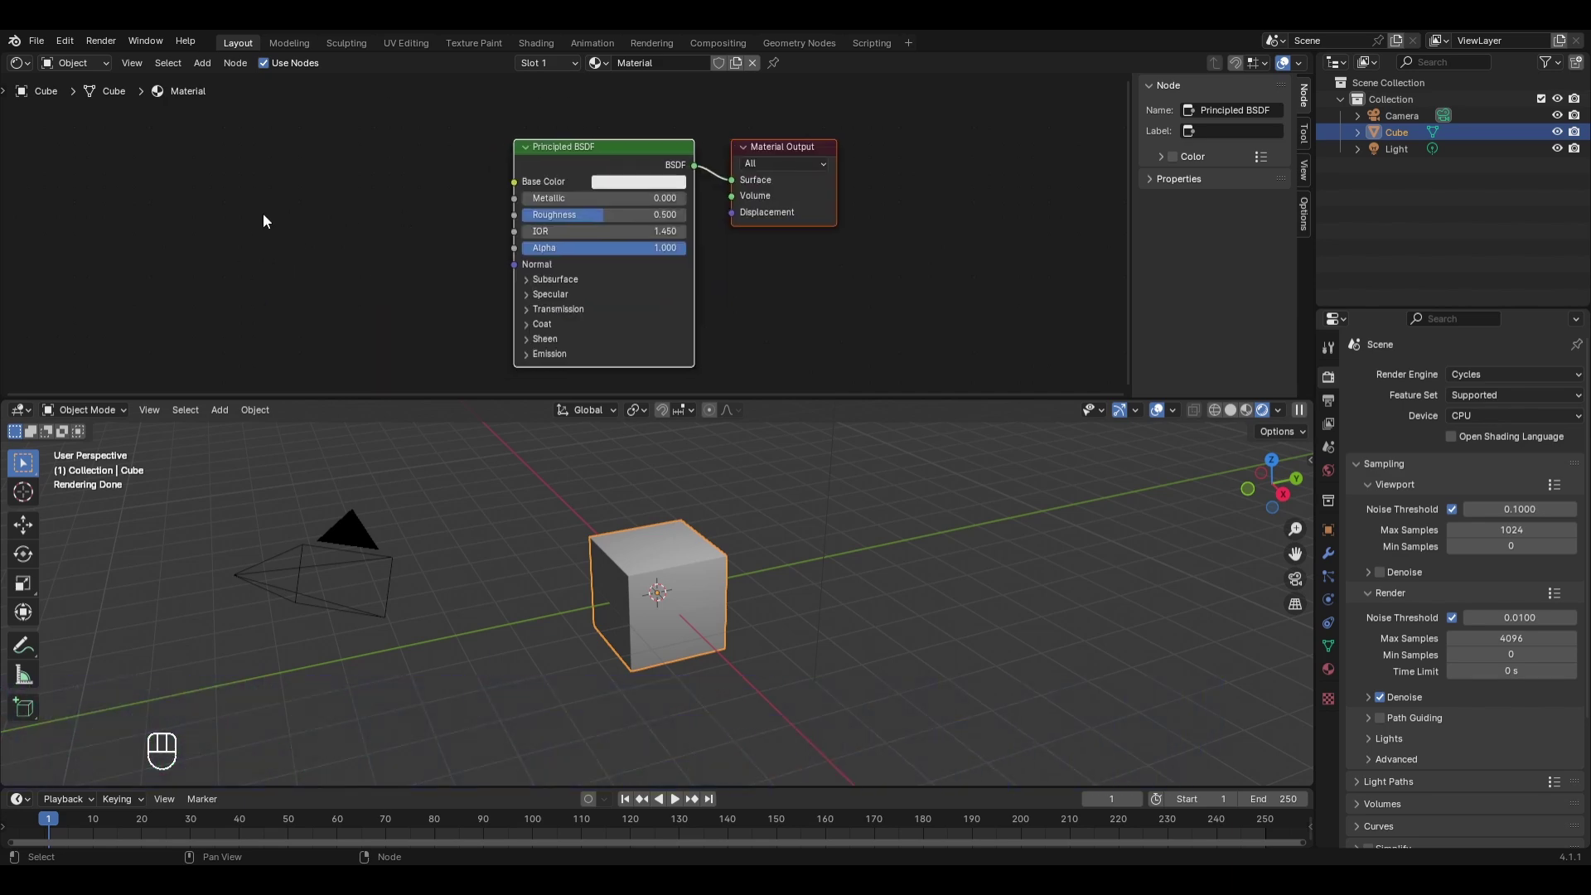
key(shift+a)
mouse_move(232, 222)
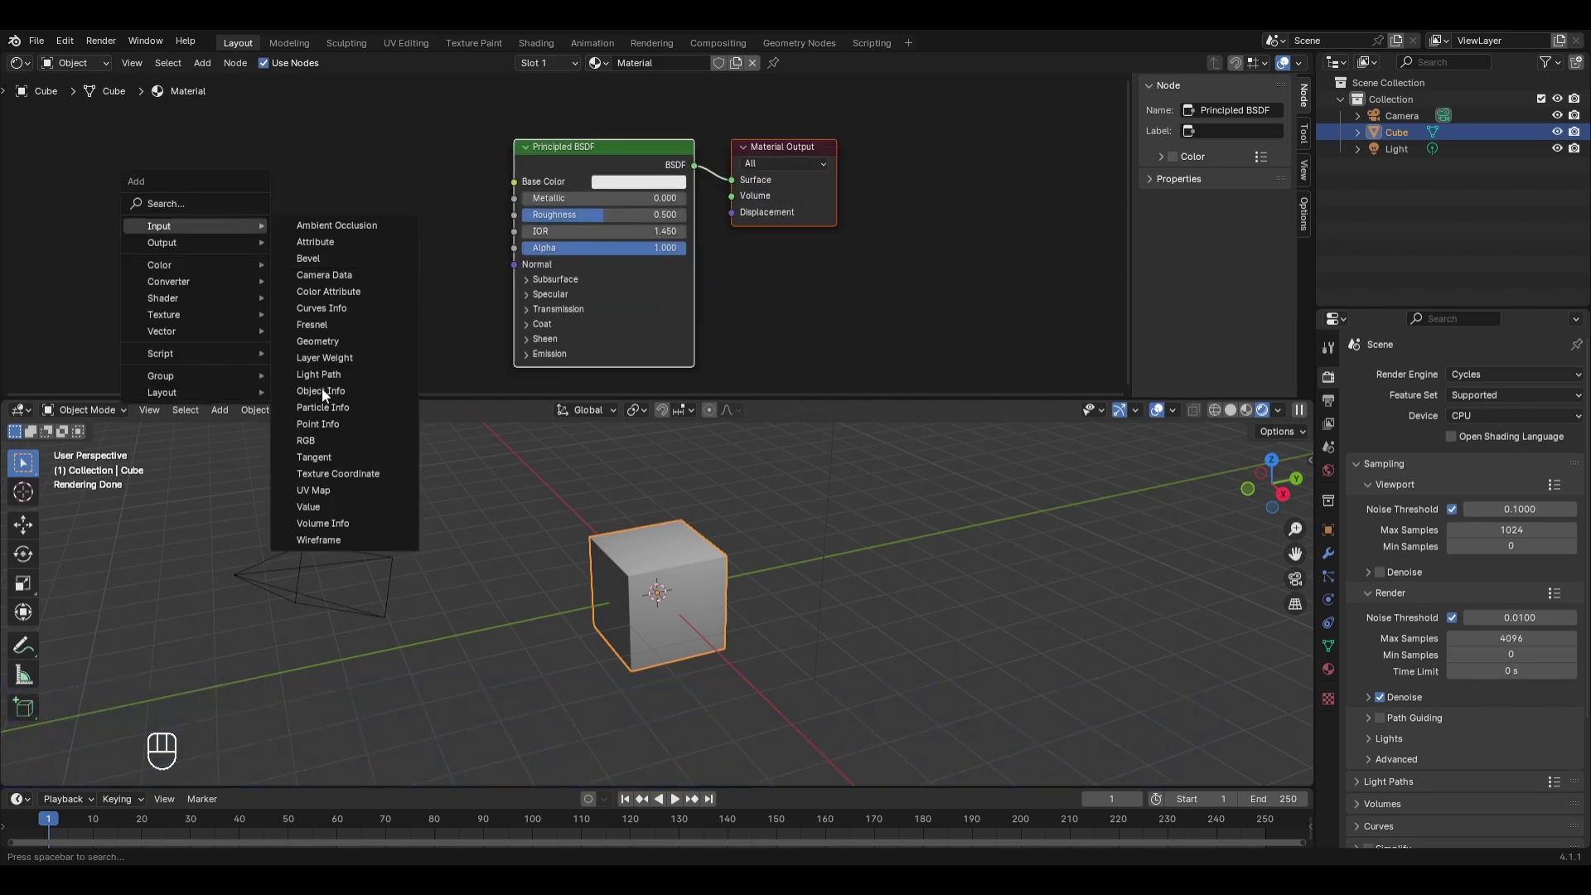
click(302, 471)
click(176, 157)
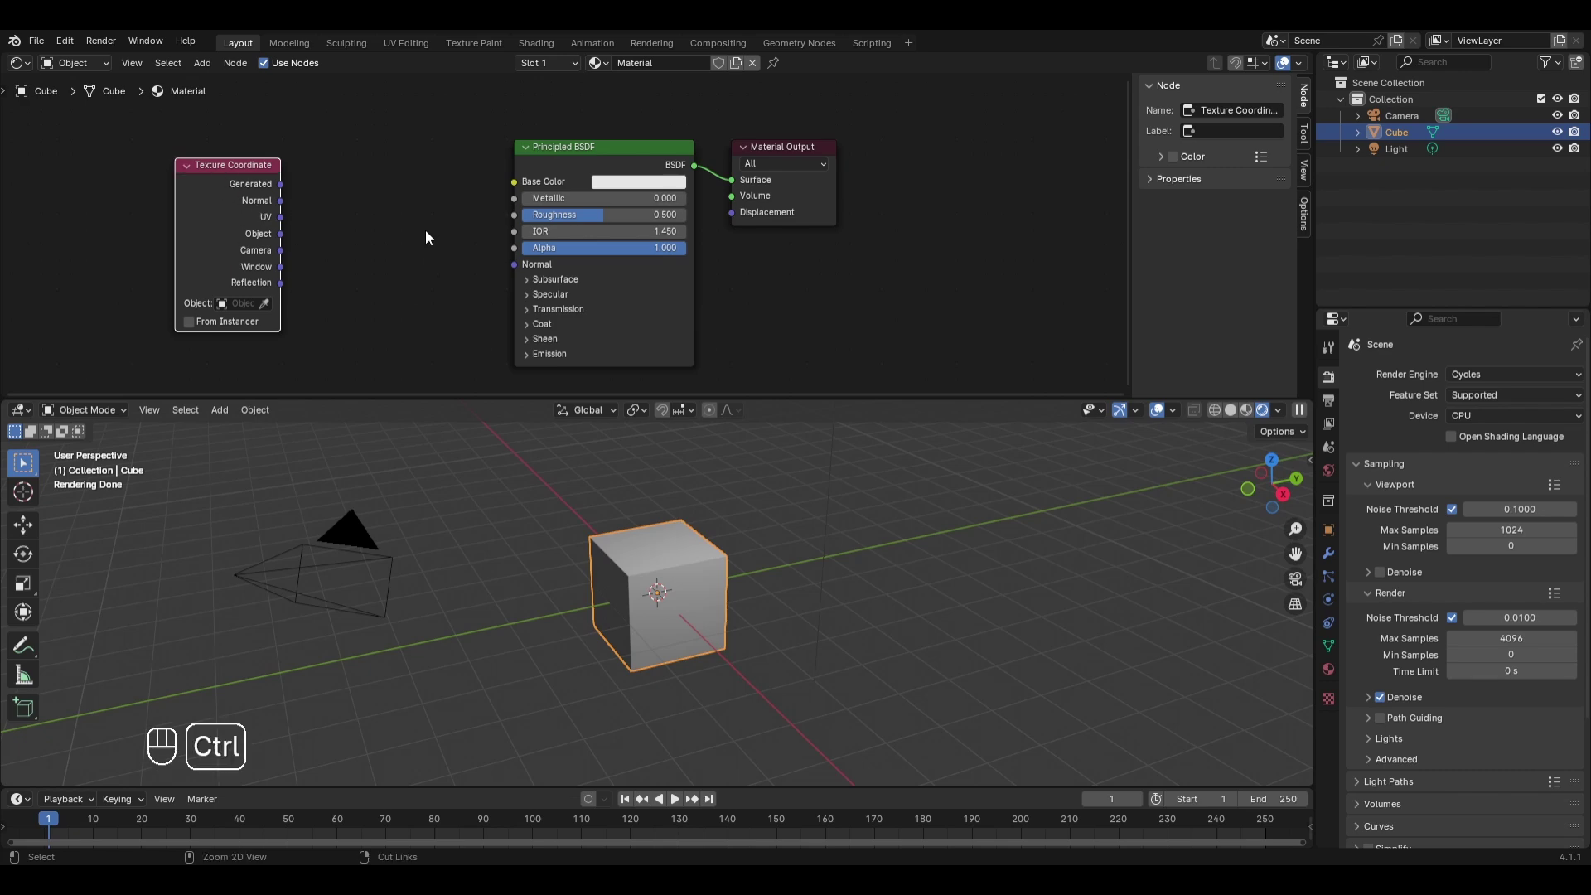
- Add a Separate XYZ node to the right of Texture Coordinate
key(ctrl+shift+a)
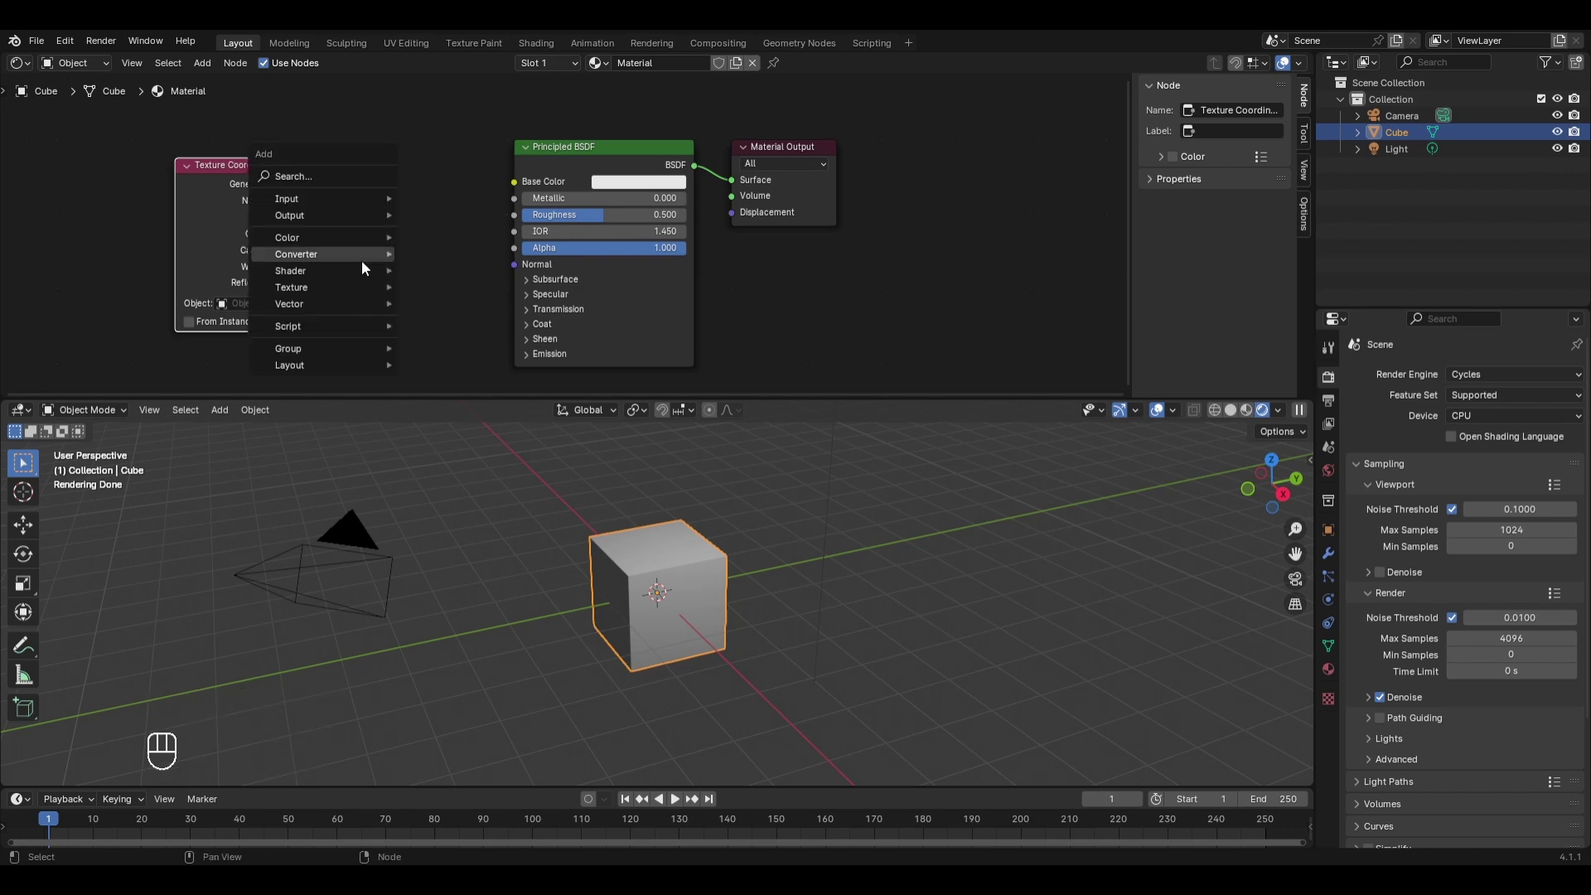
mouse_move(360, 261)
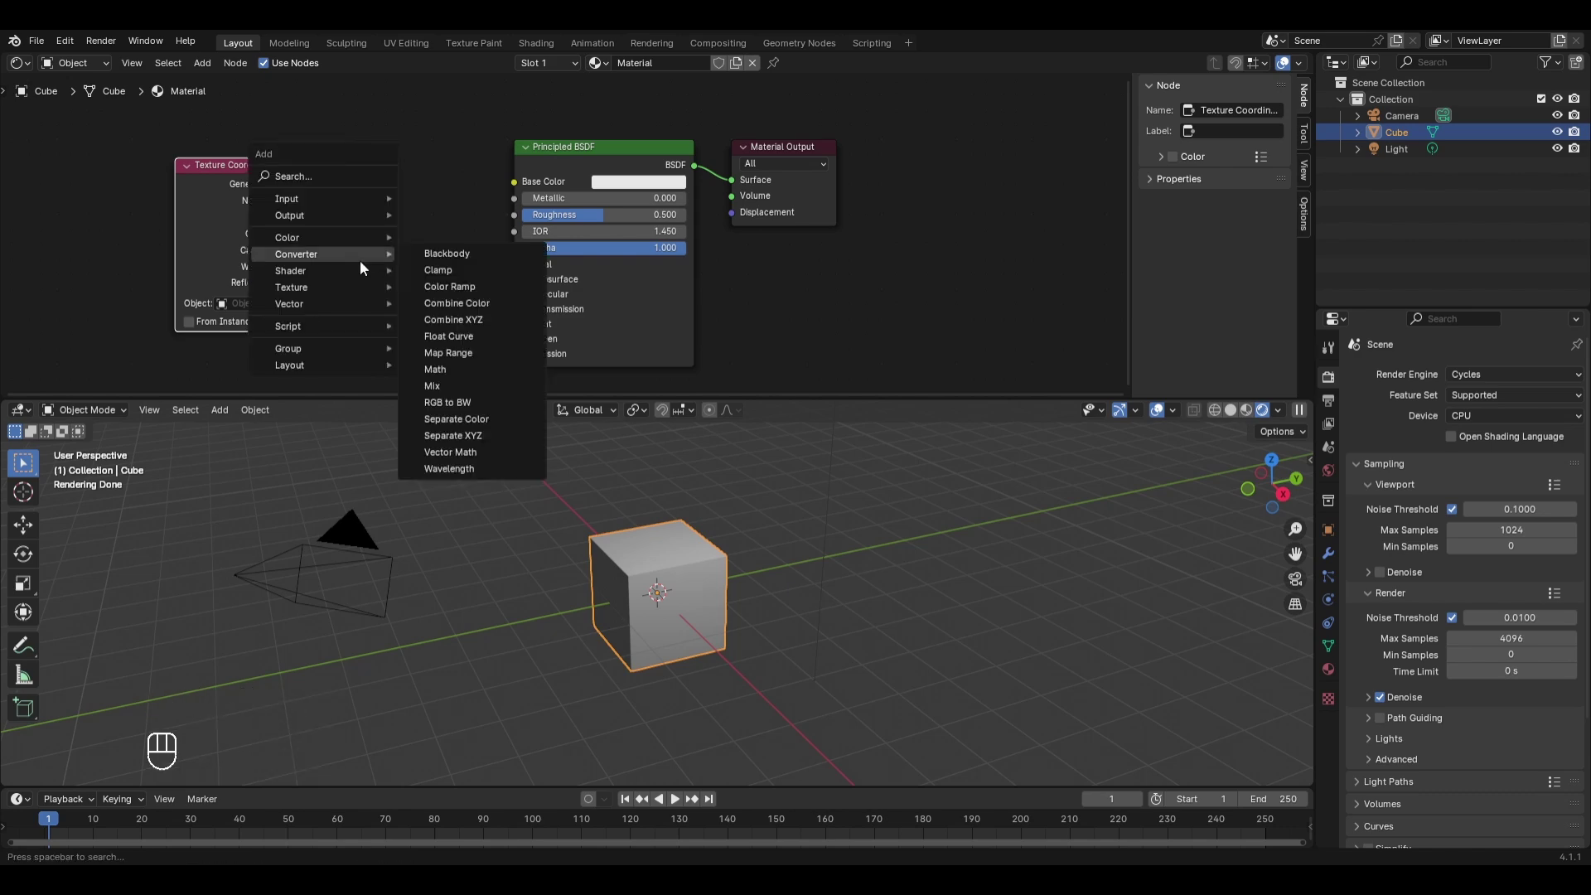
click(454, 435)
click(320, 161)
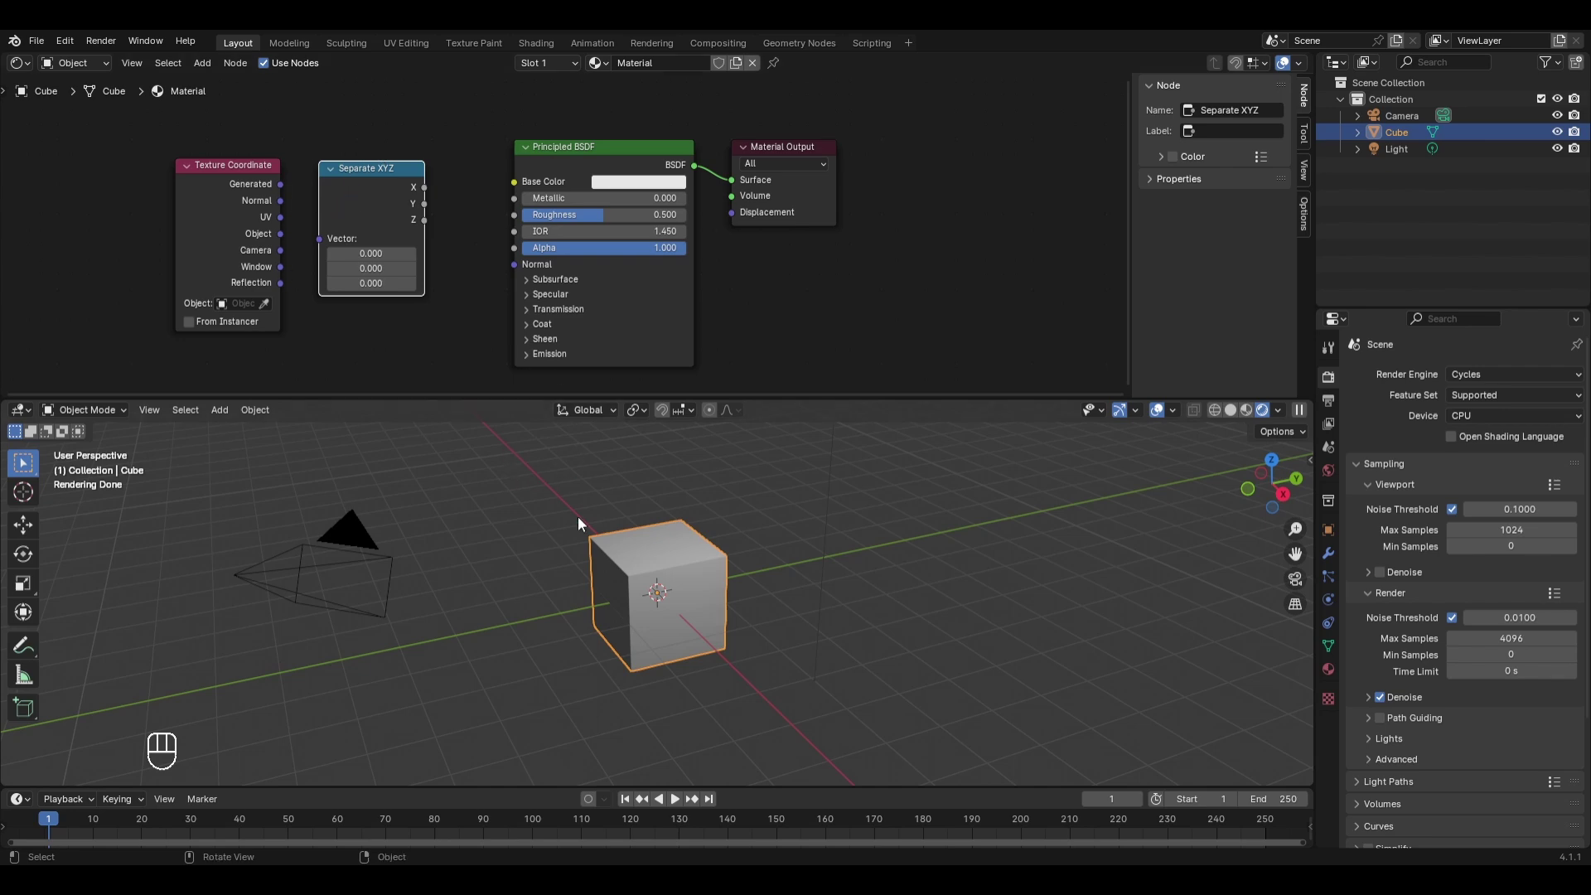
- Link Generated to Separate XYZ Vector and X to Base Color, then inspect the gradient
drag(281, 184, 318, 239)
drag(423, 187, 502, 184)
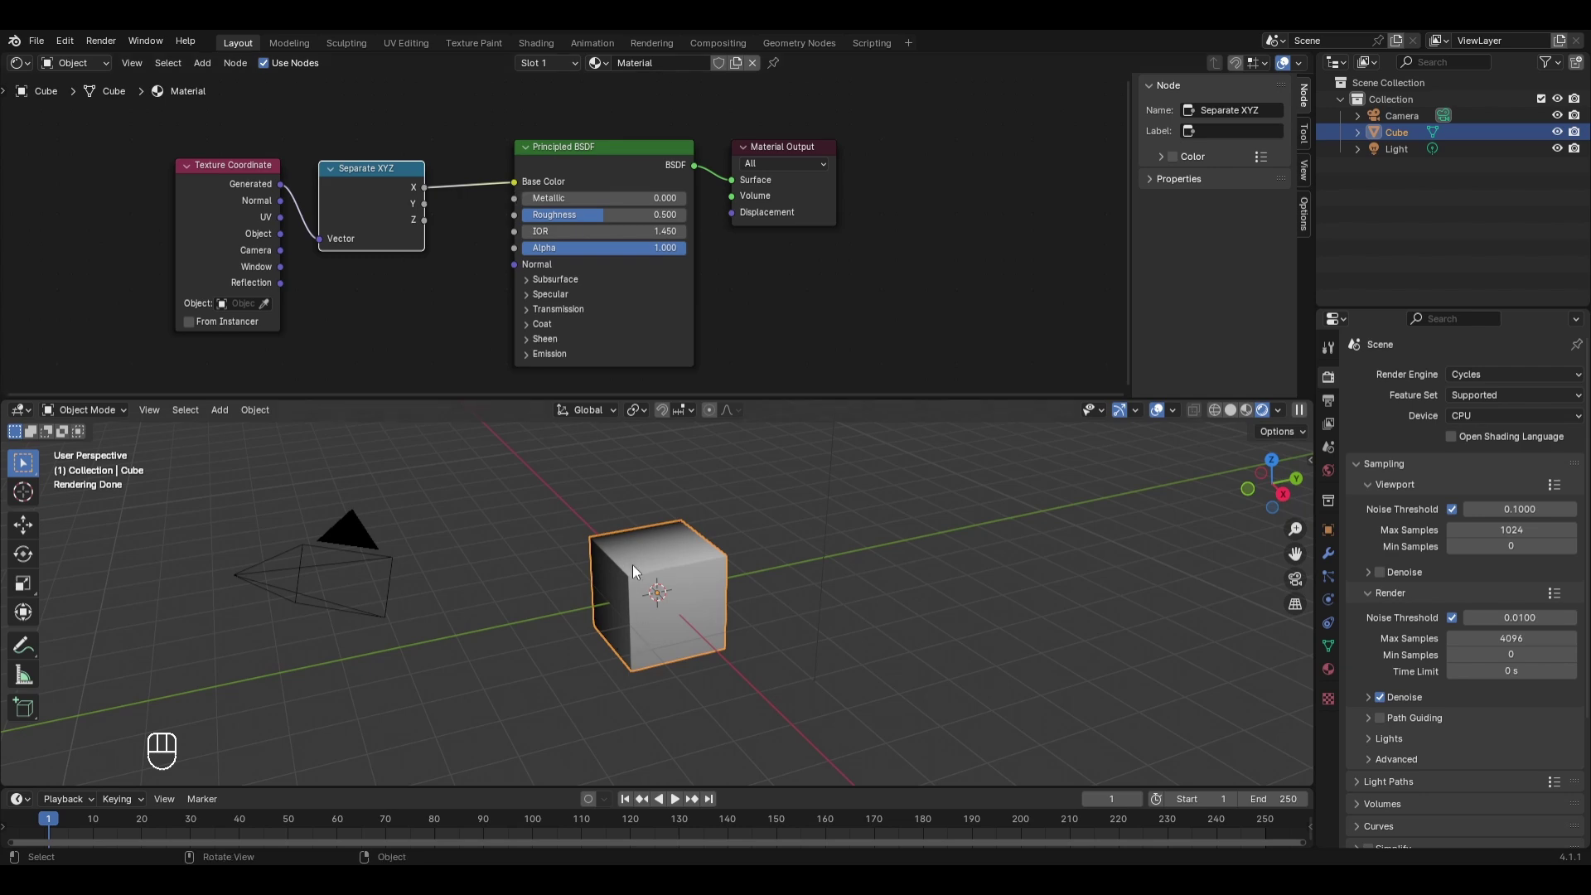
middle_drag(630, 565, 673, 638)
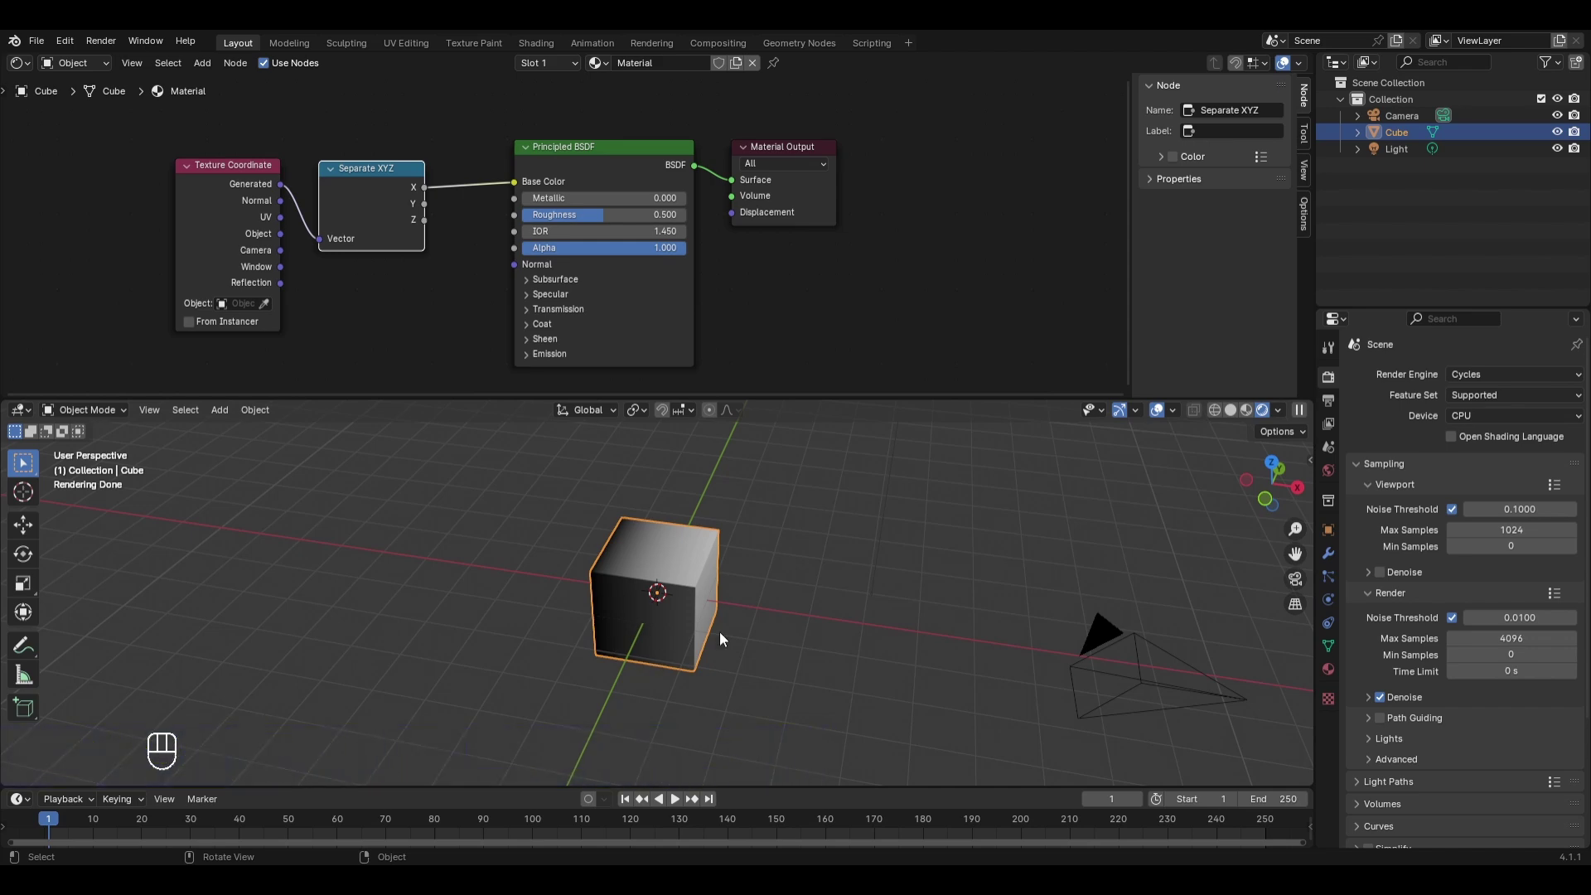
scroll(729, 640, up, 2)
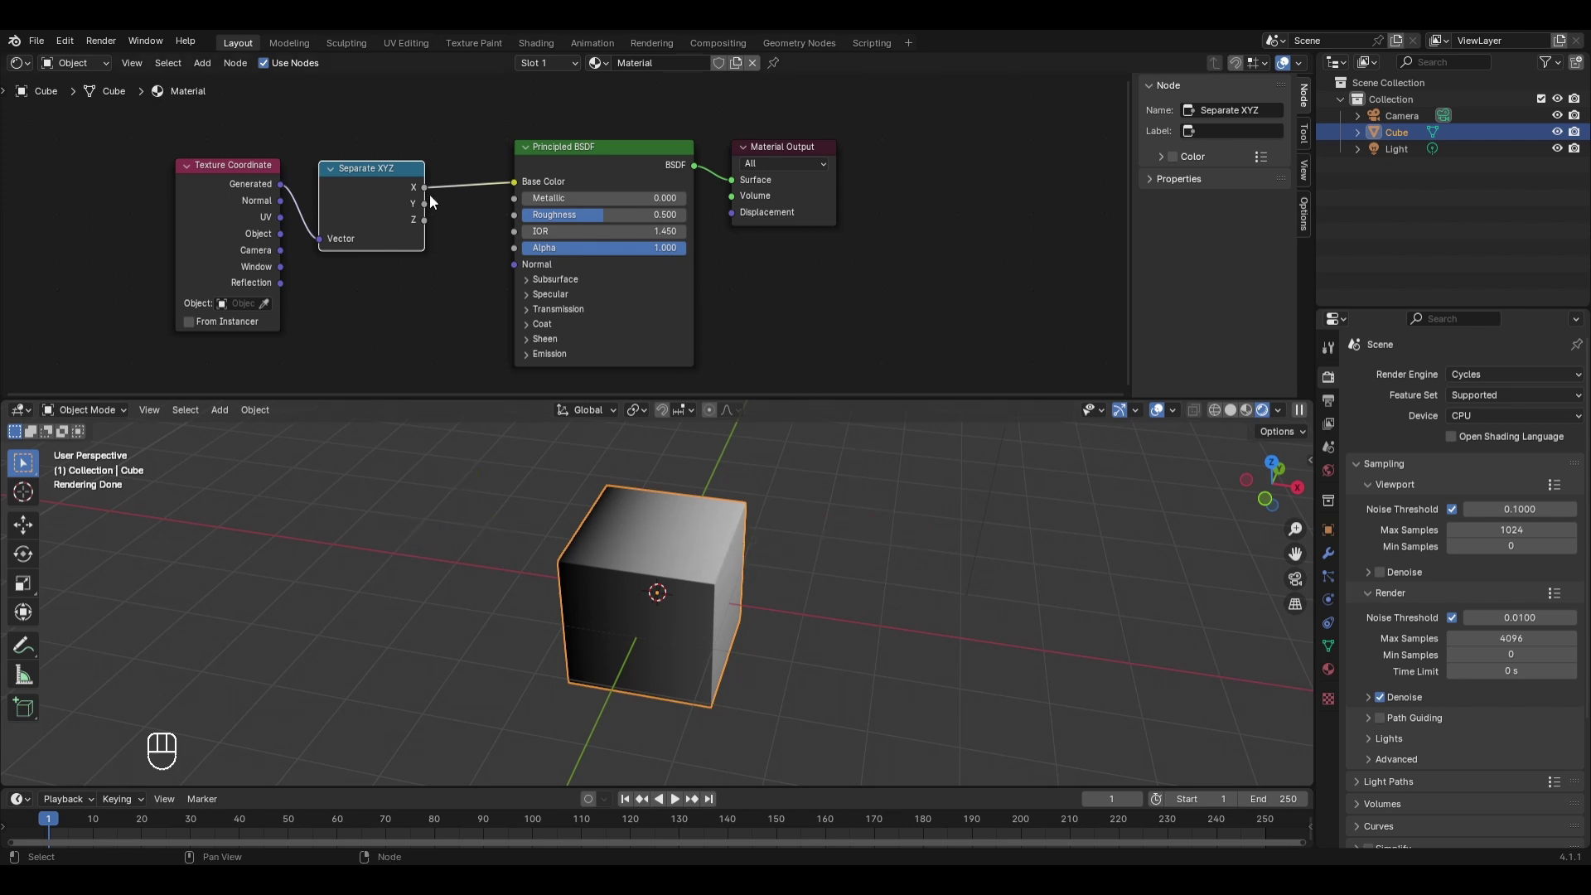
- Try Separate XYZ's Y, then Z, as Base Color, ending with a bottom-to-top gradient
mouse_move(424, 203)
mouse_down()
mouse_move(471, 205)
mouse_move(518, 181)
mouse_up()
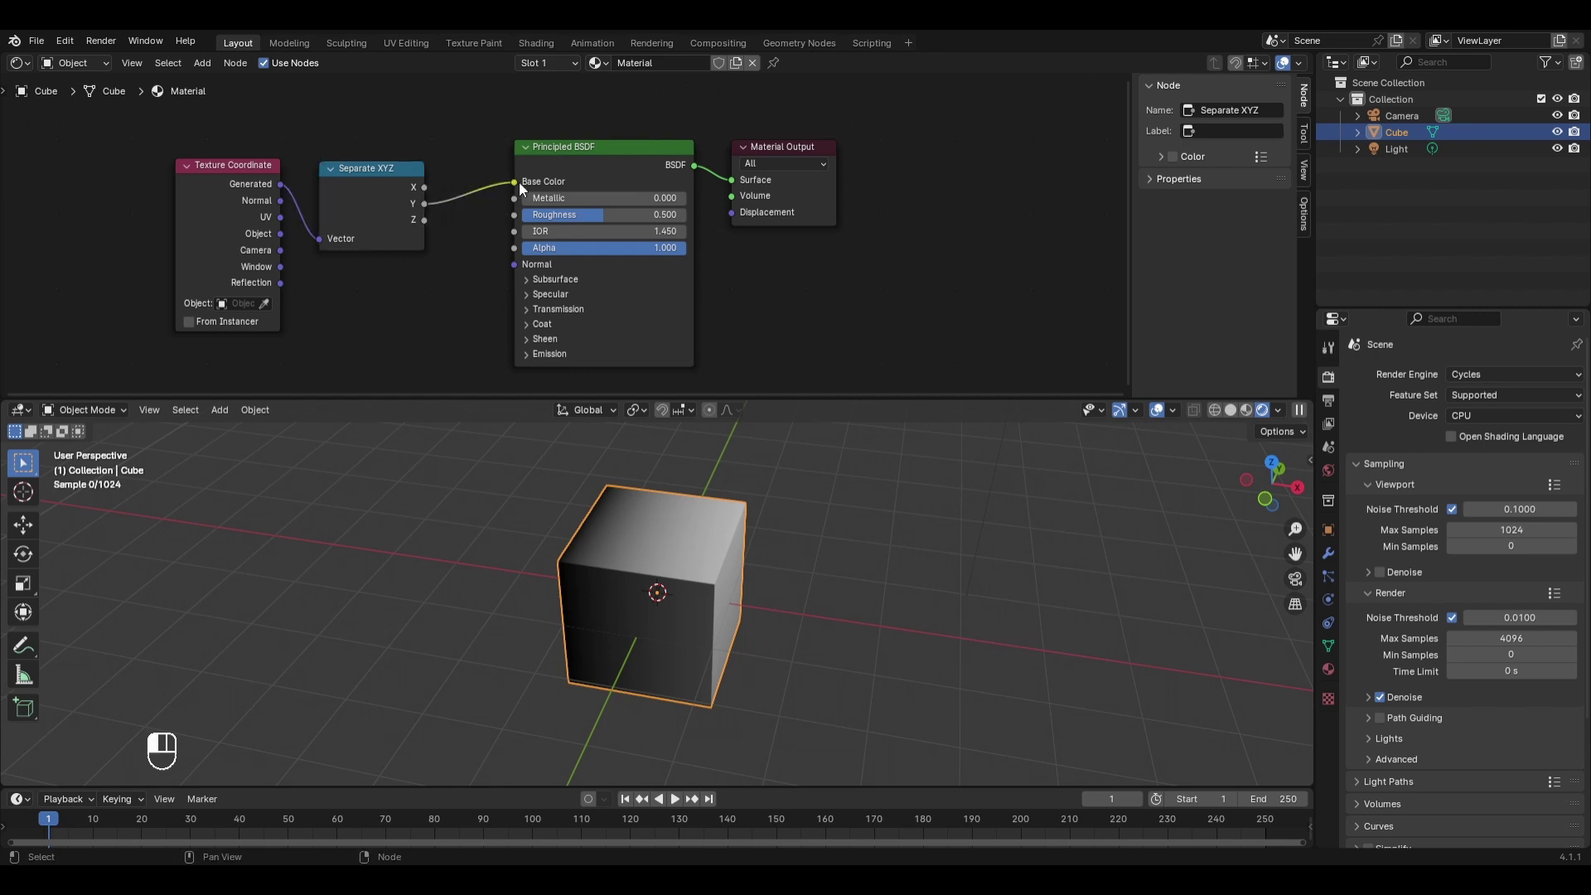
middle_drag(775, 600, 689, 636)
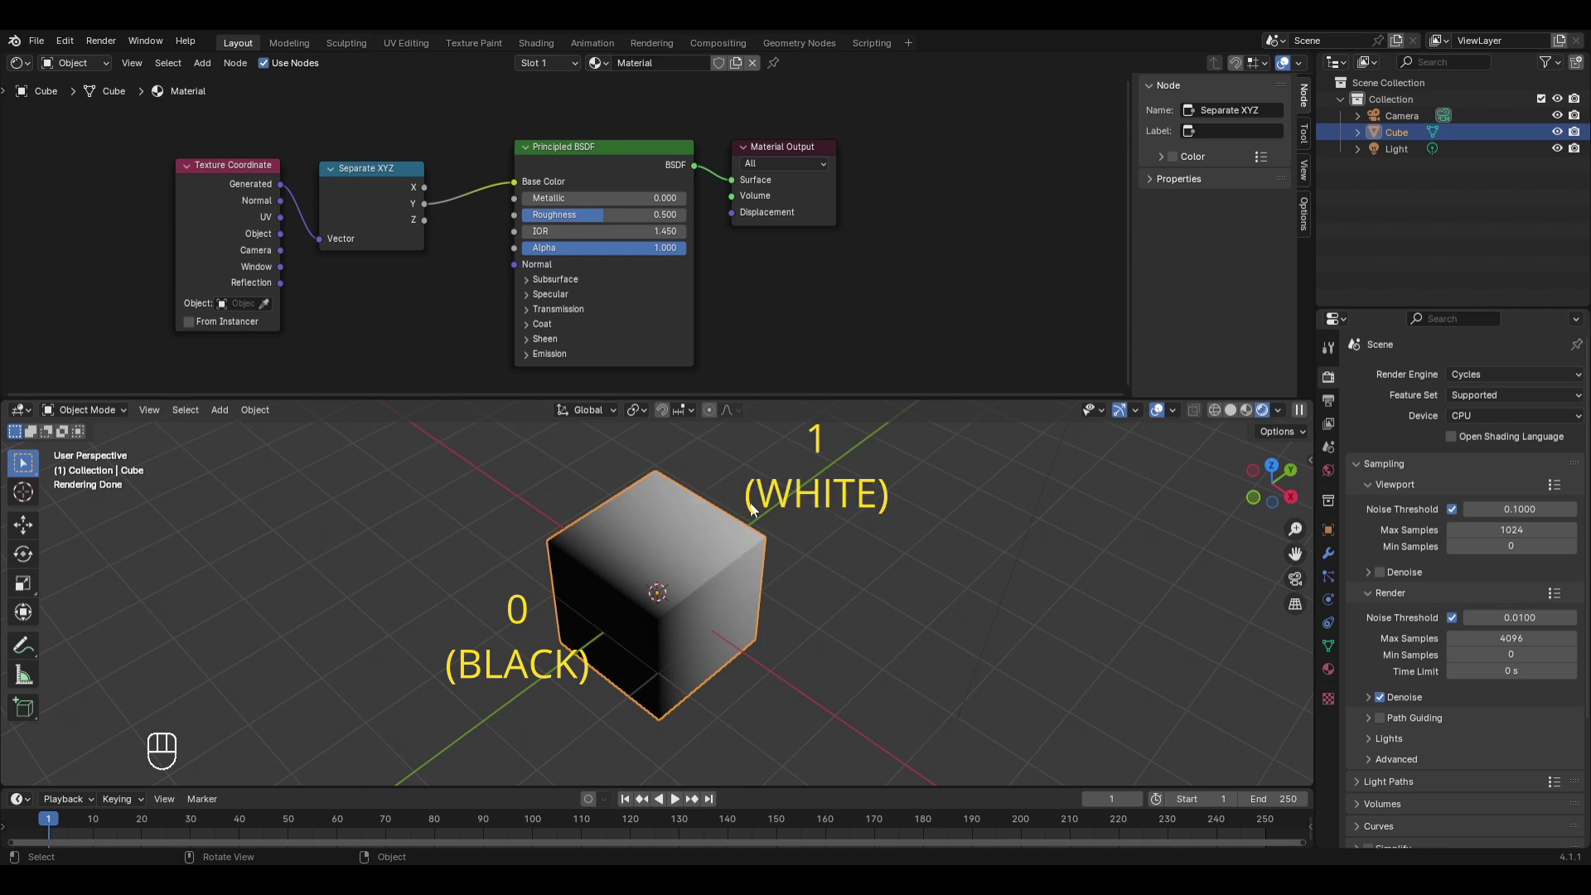
drag(424, 219, 515, 182)
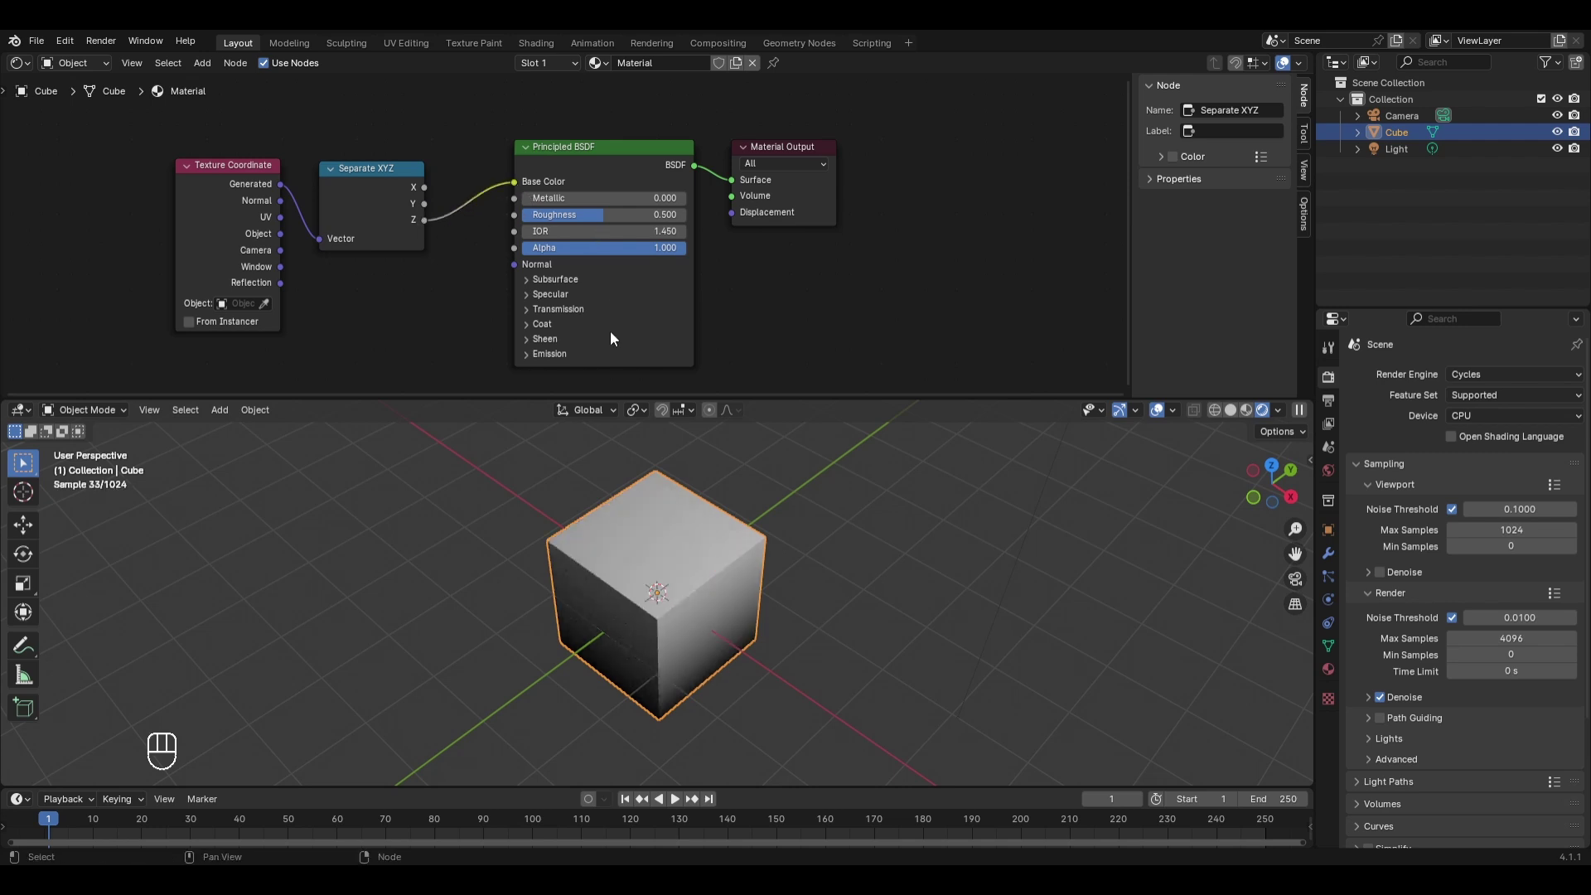
middle_drag(638, 530, 667, 556)
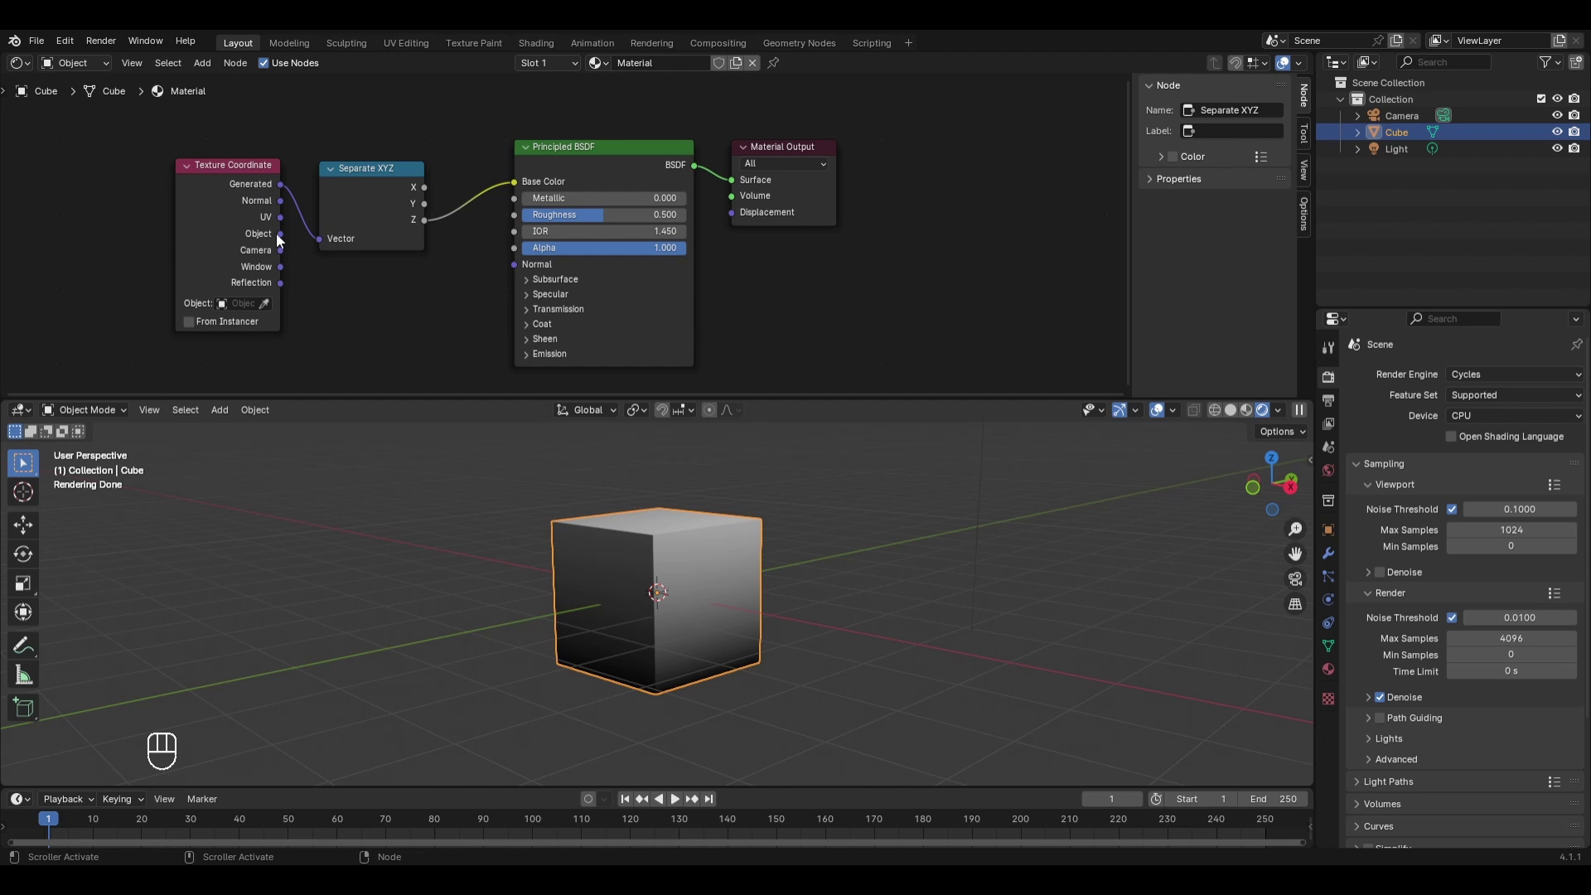
- Feed Object coordinates instead of Generated into Separate XYZ's Vector and inspect the cube
drag(280, 234, 309, 236)
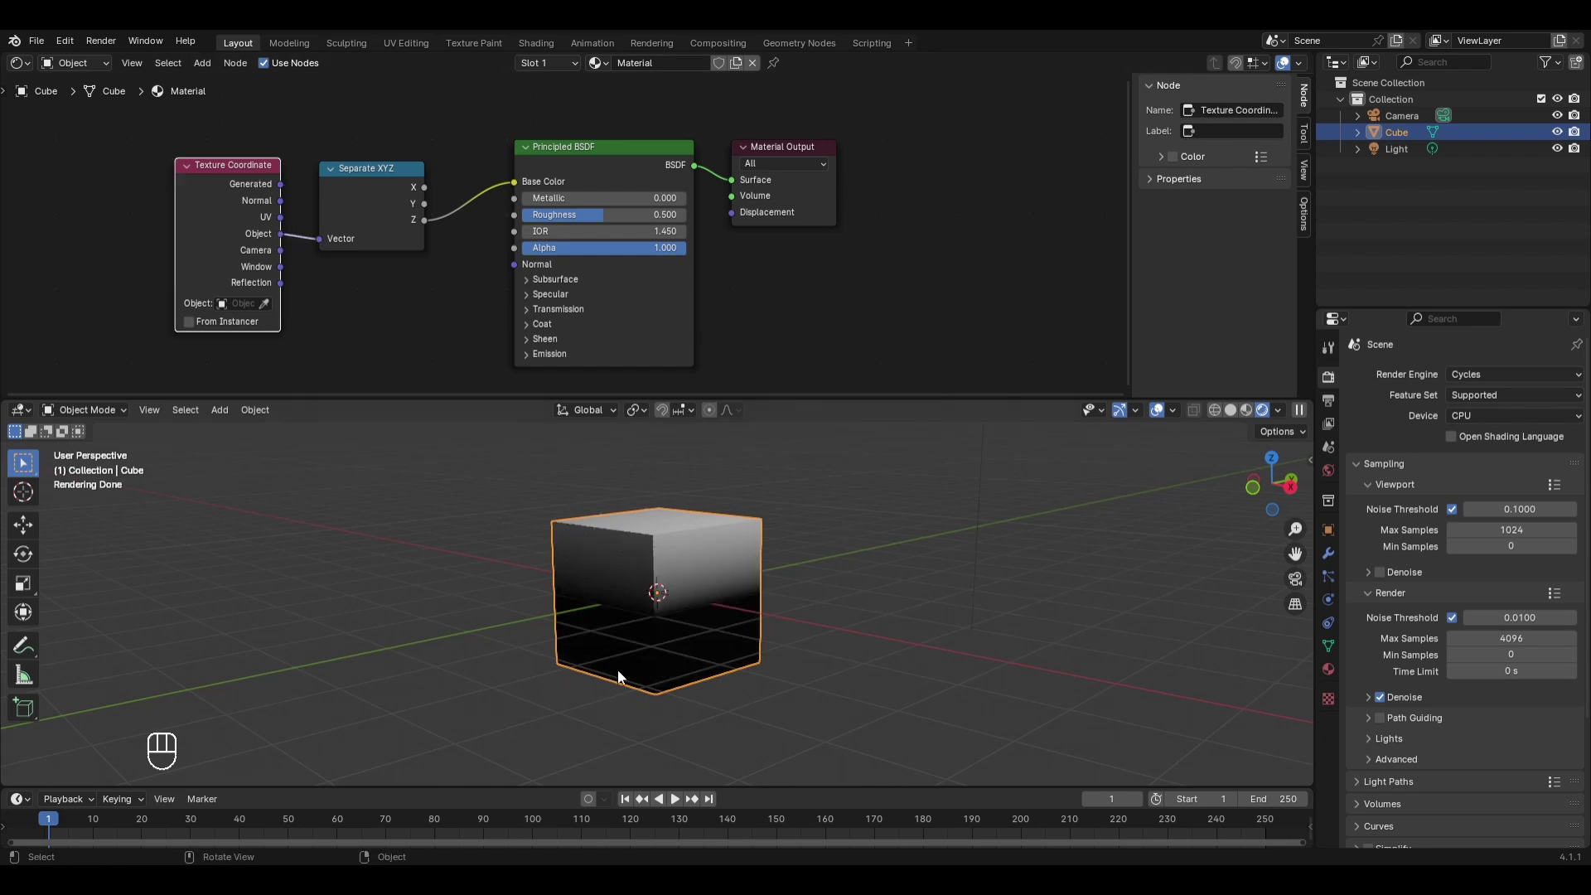
middle_drag(620, 689, 661, 715)
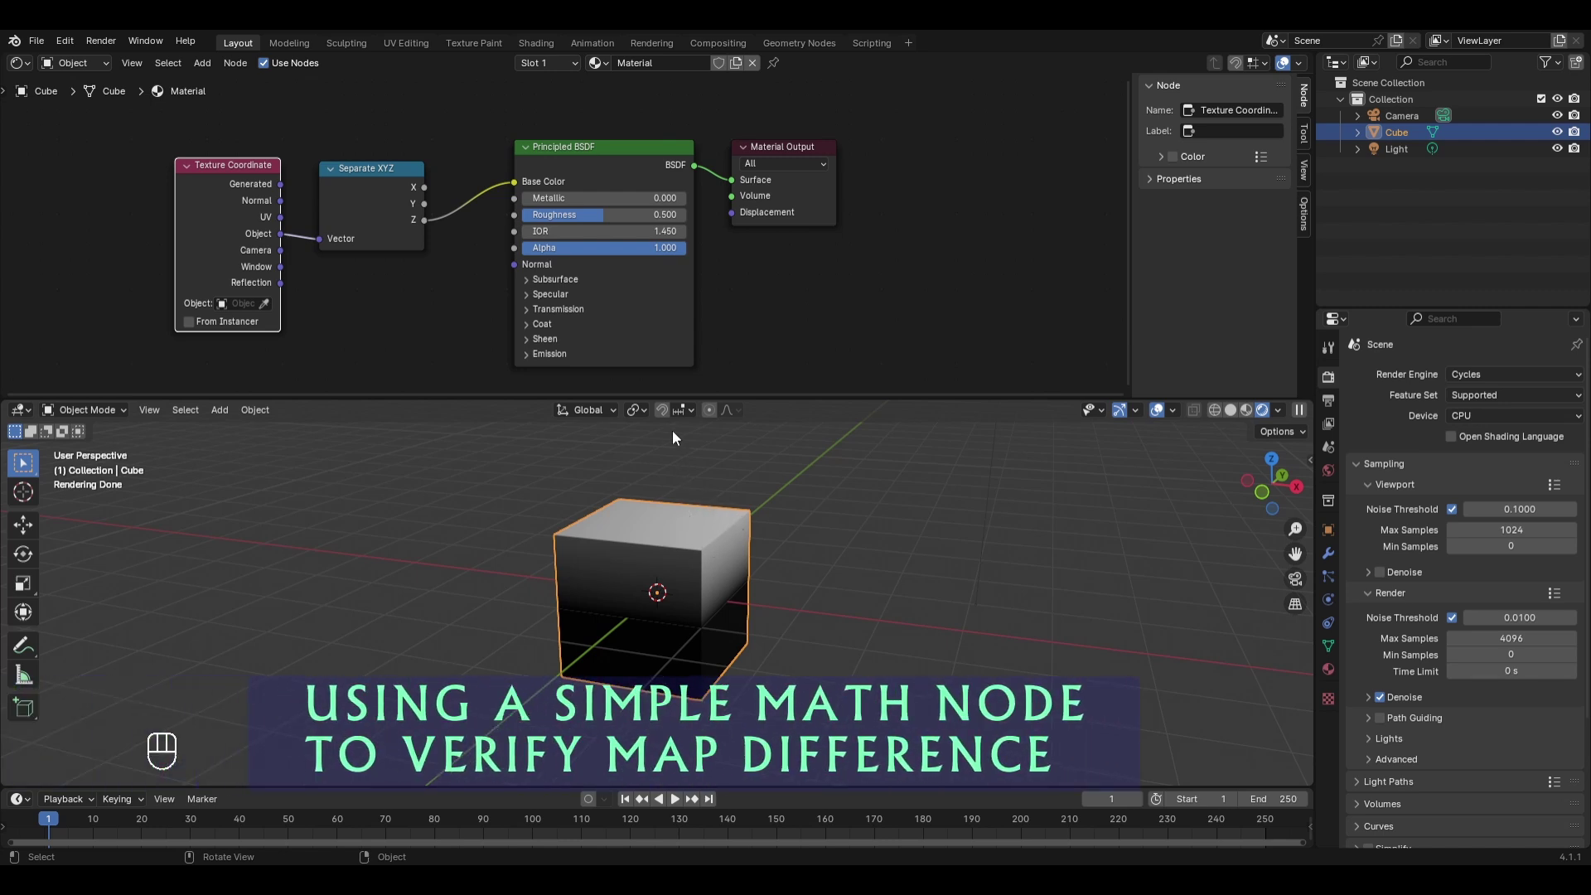
- Move Principled BSDF and Material Output right and insert a Math Add node on the Z–Base Color link
drag(585, 118, 798, 155)
drag(632, 159, 877, 143)
key(shift+a)
mouse_move(570, 162)
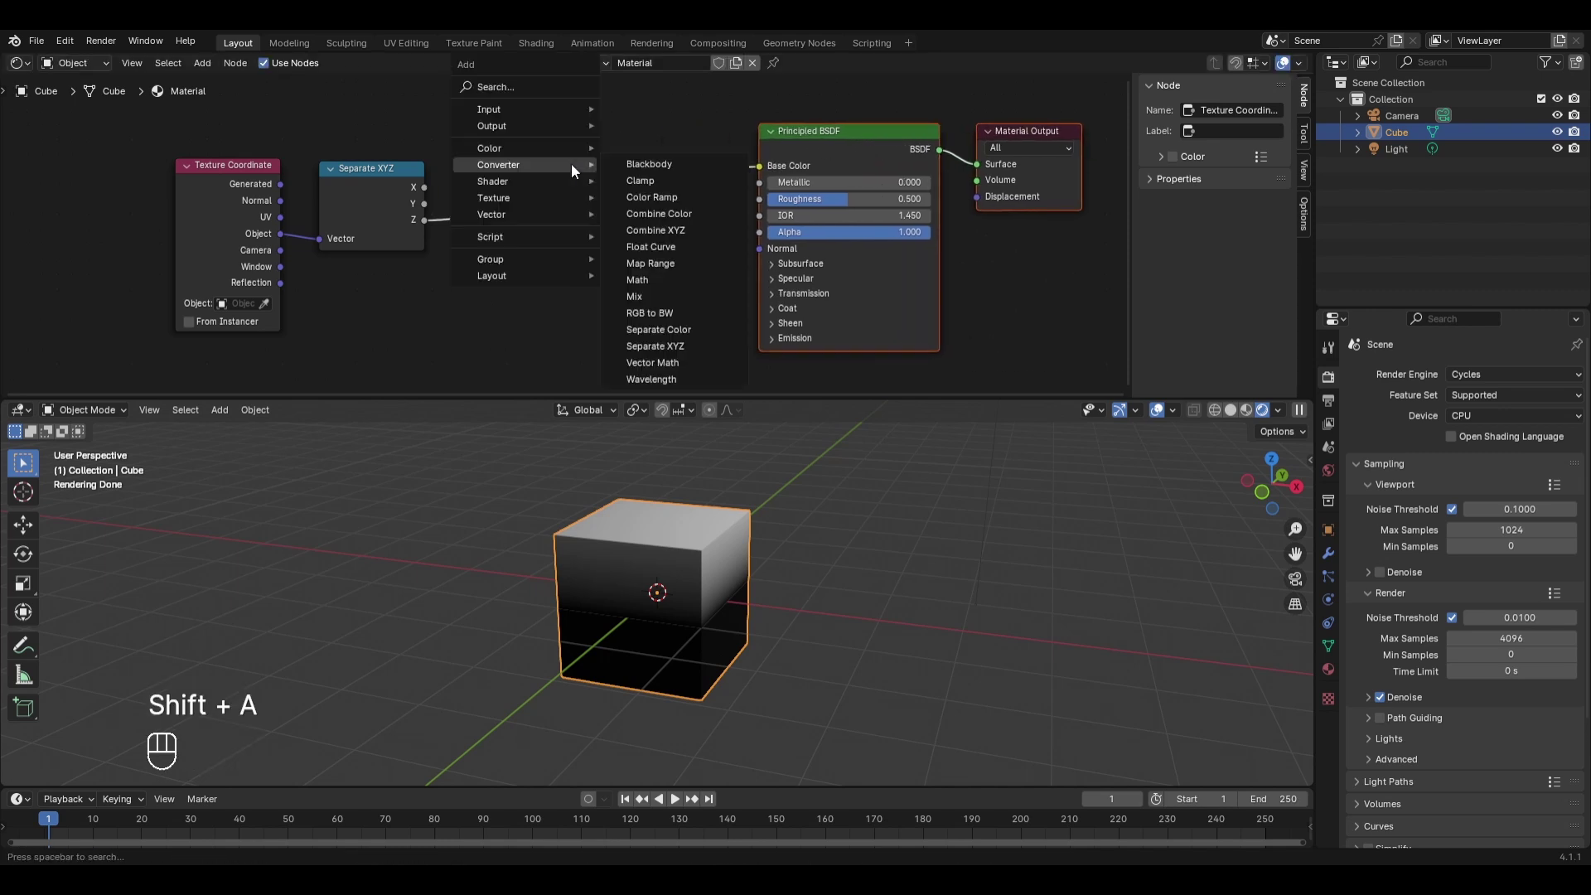
click(650, 279)
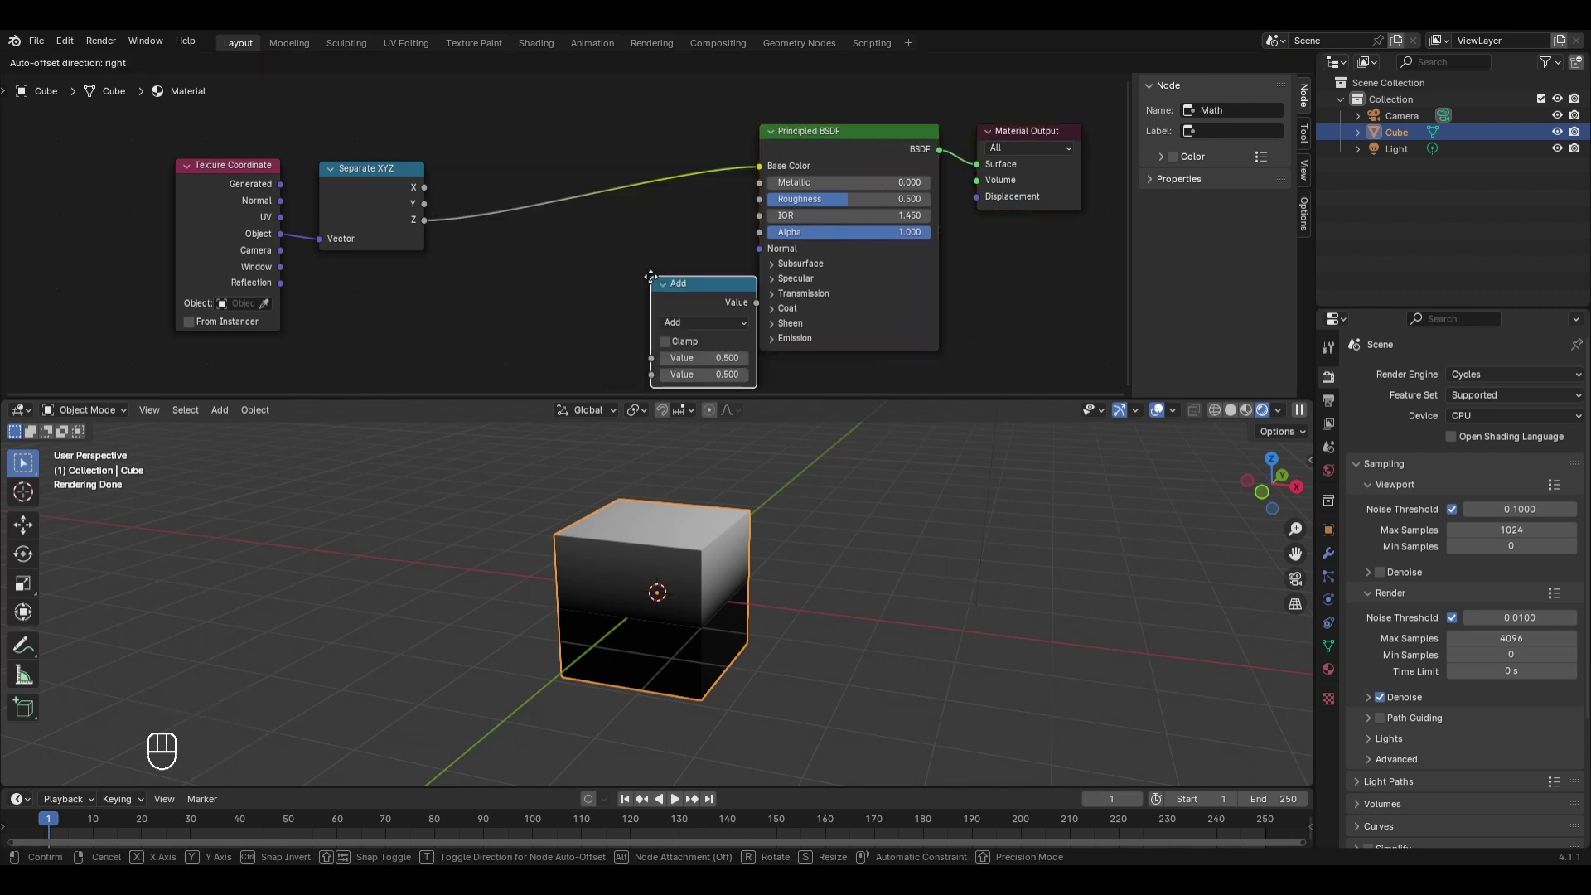
click(542, 155)
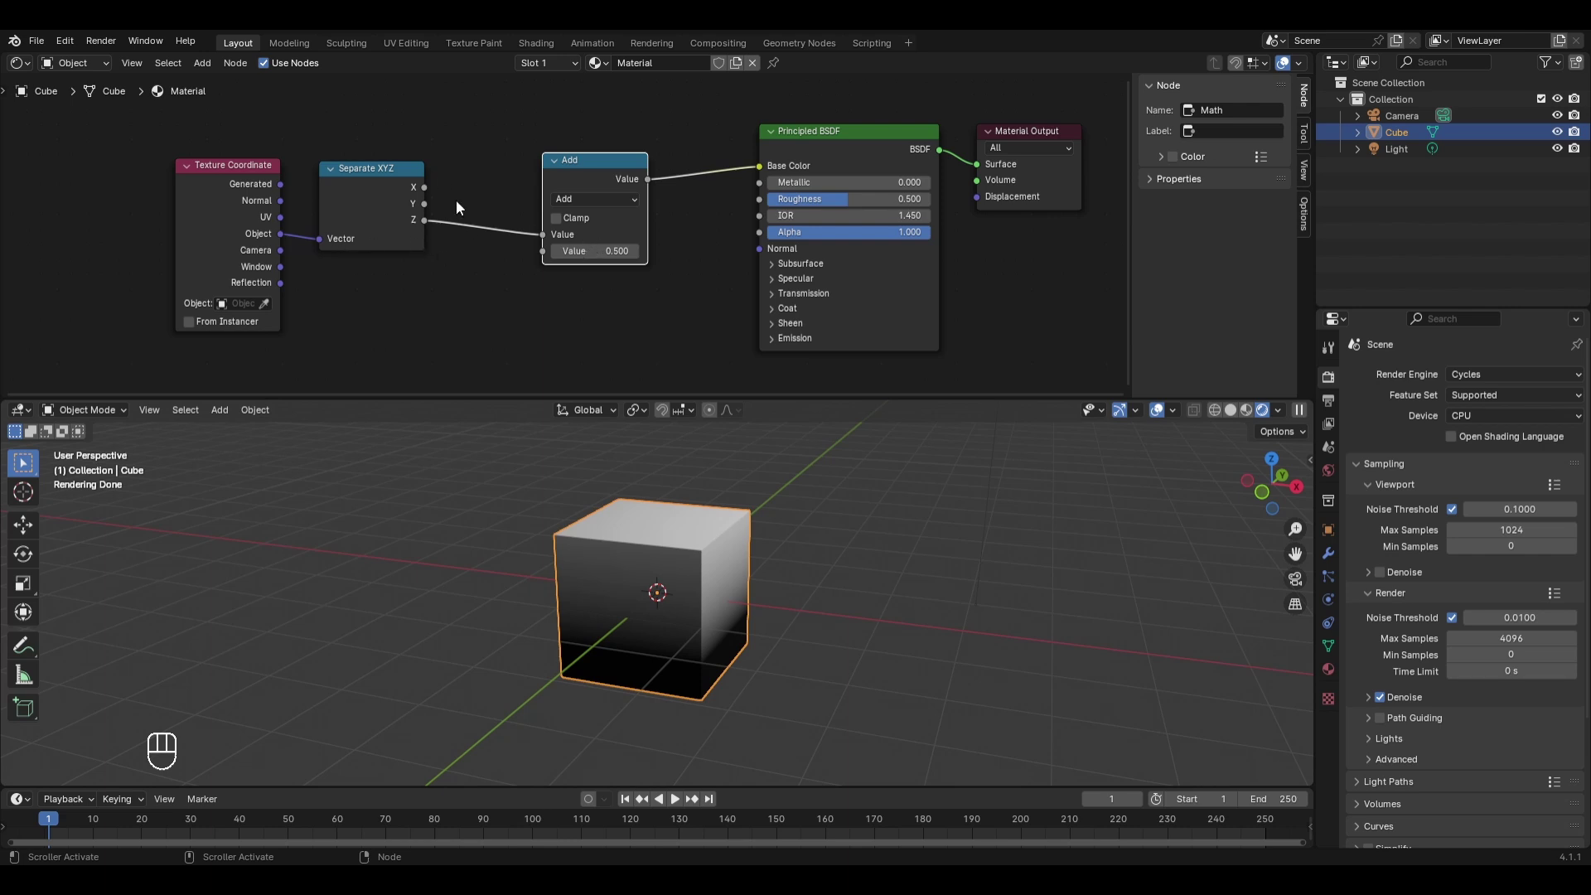
- Change the Math node's operation from Add to Absolute
click(626, 203)
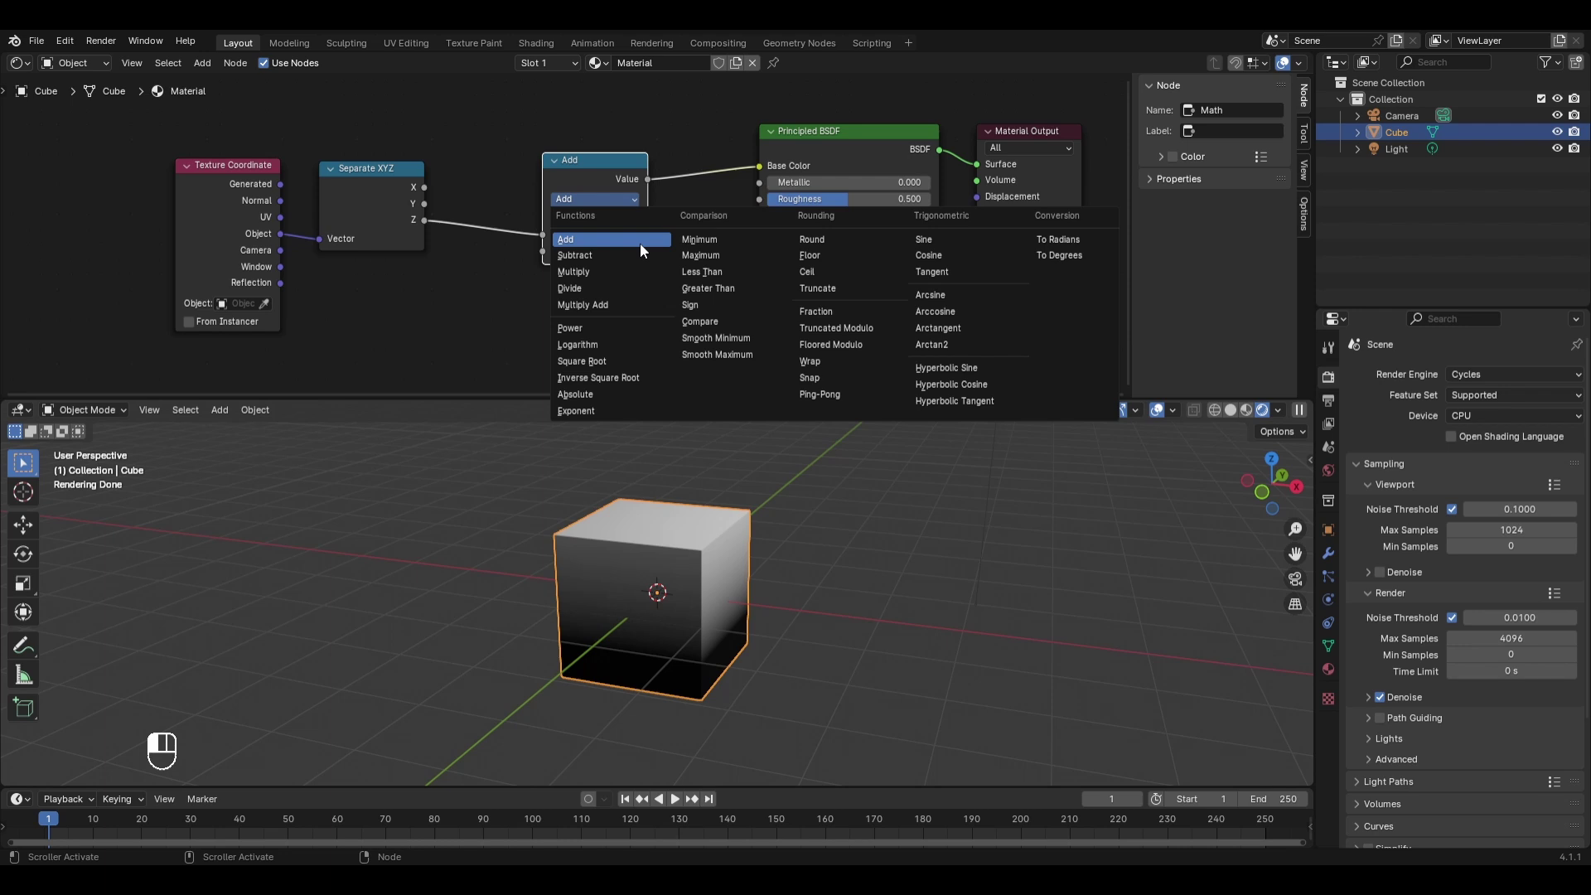
click(593, 395)
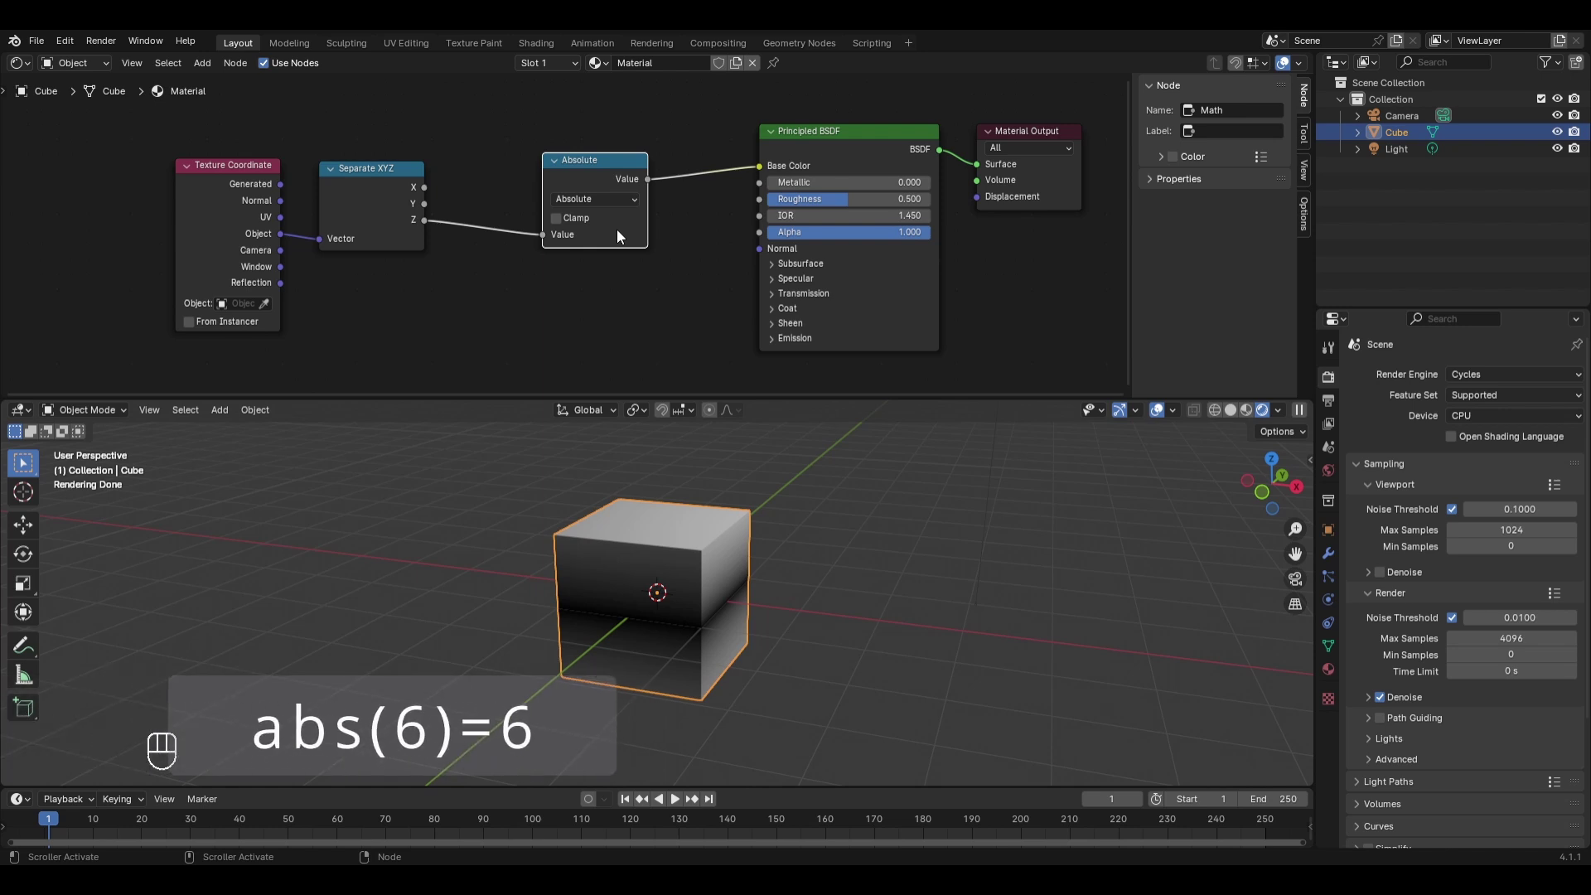
middle_drag(680, 655, 706, 673)
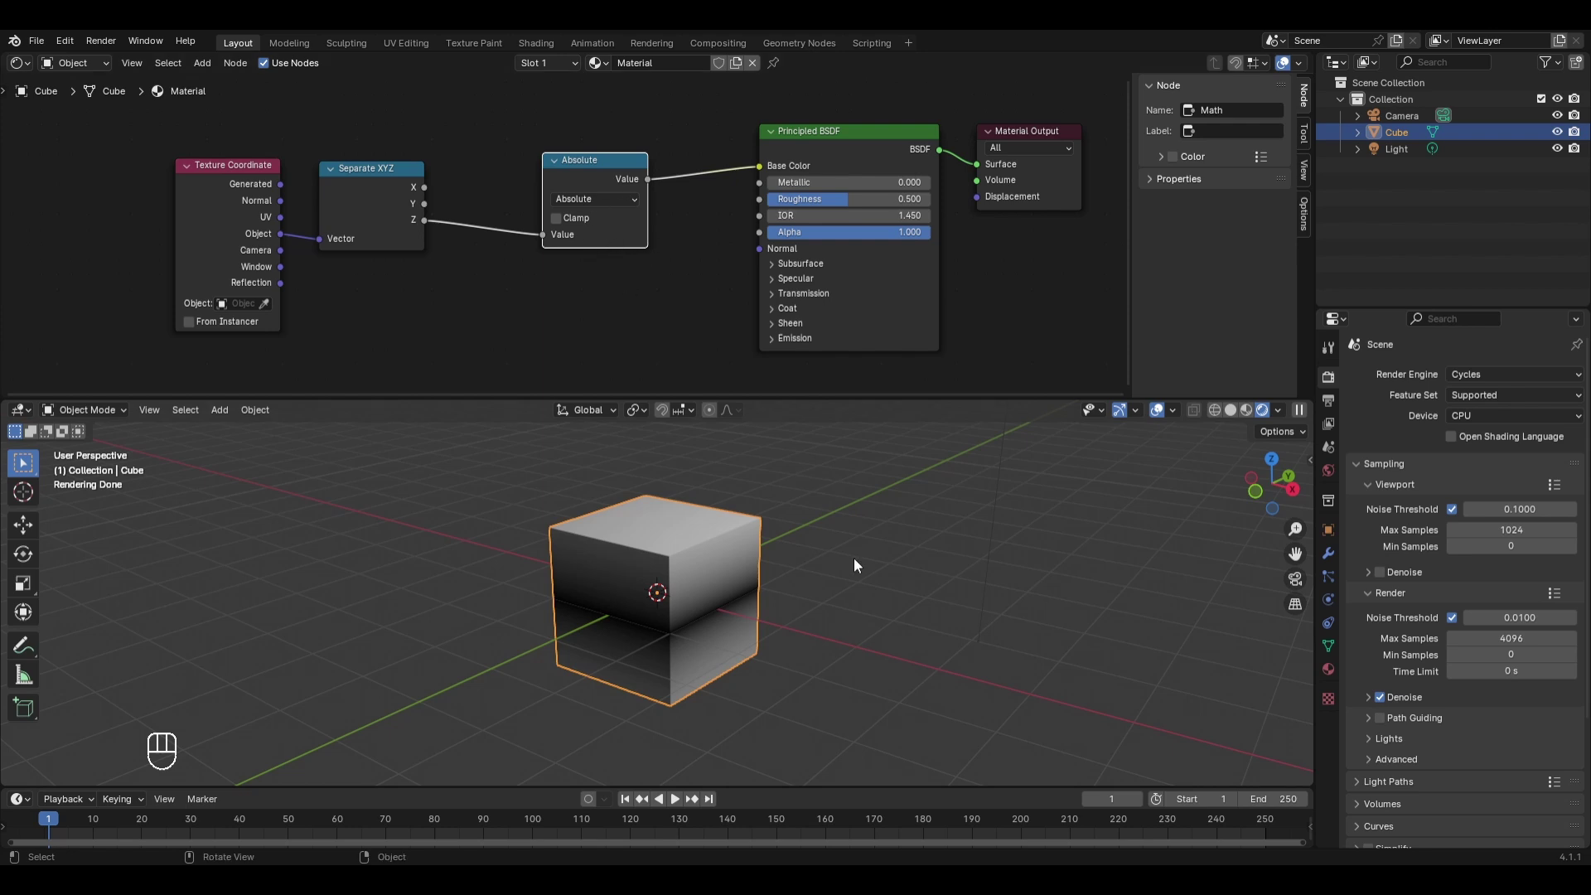
middle_drag(843, 574, 769, 653)
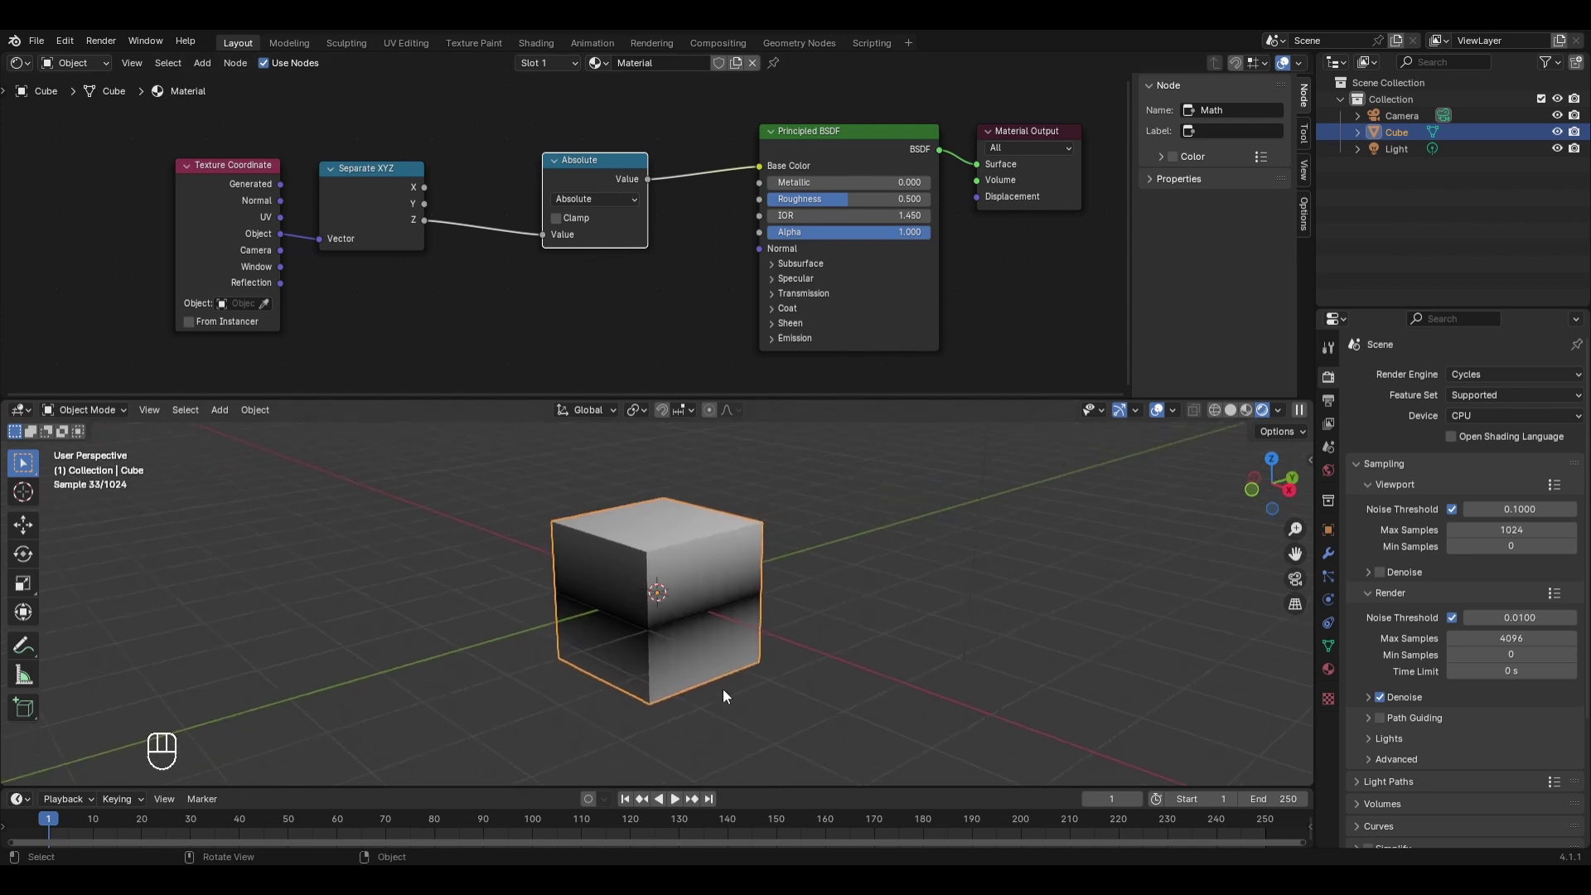